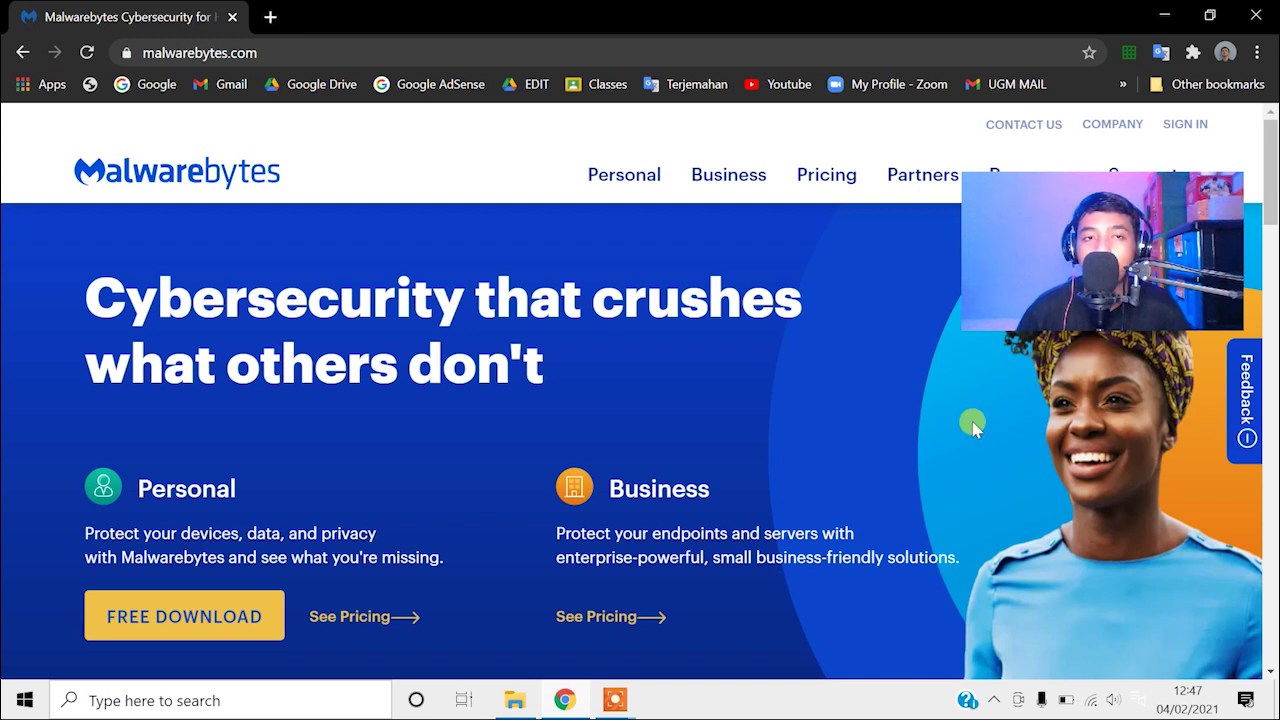
Step: Download the free personal version of Malwarebytes from malwarebytes.com and launch the MBSetup.exe installer with administrator permission
left_click(350, 45)
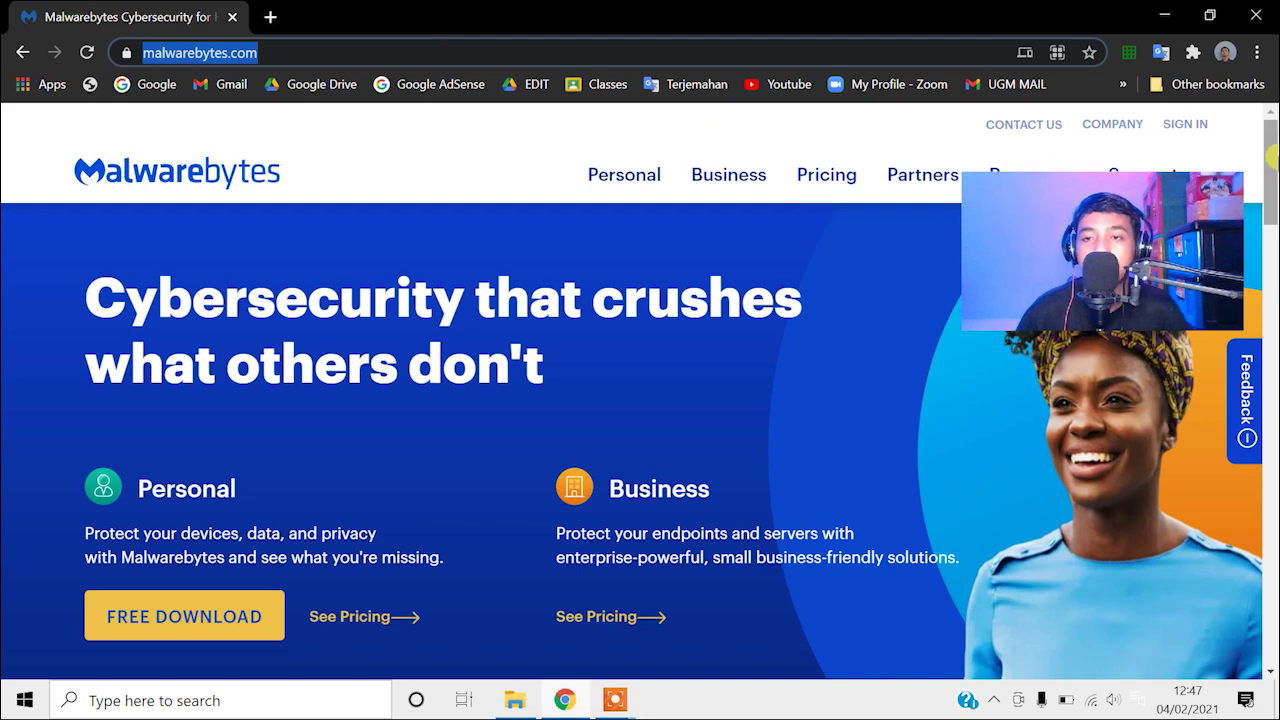
mouse_move(1272, 155)
left_mouse_down()
mouse_move(1273, 320)
mouse_move(1272, 135)
left_mouse_up()
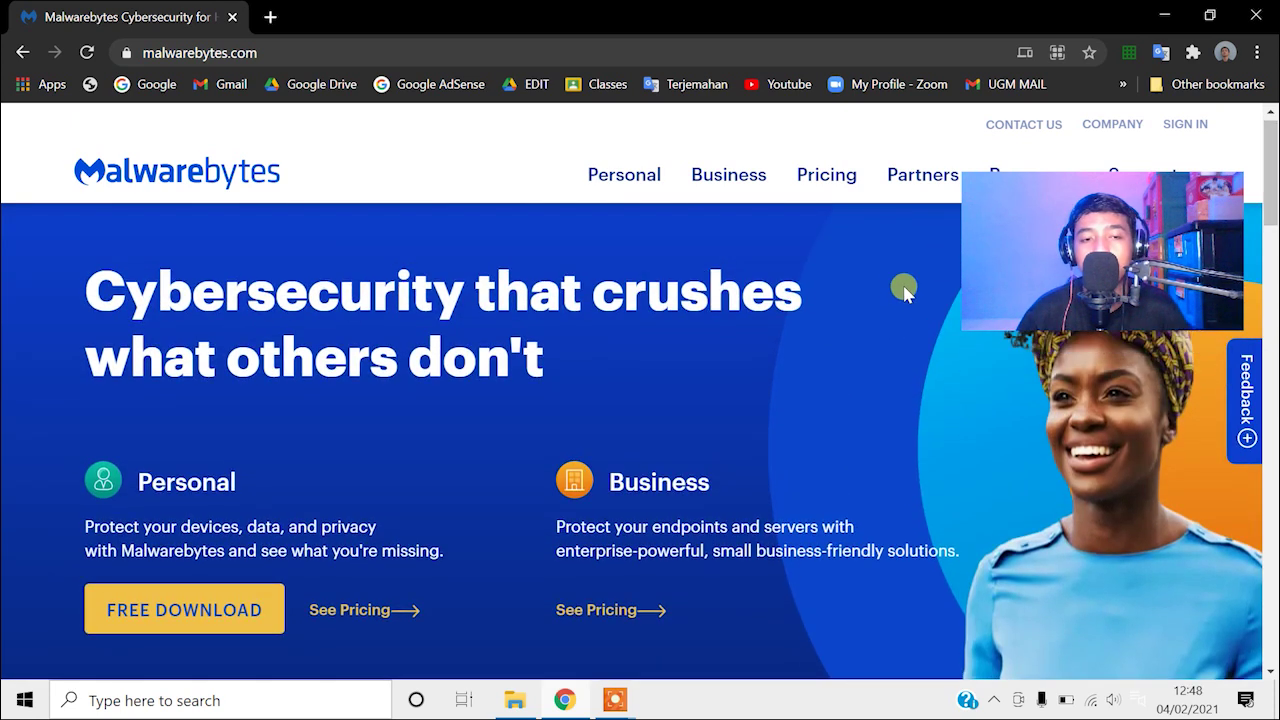
left_click(183, 621)
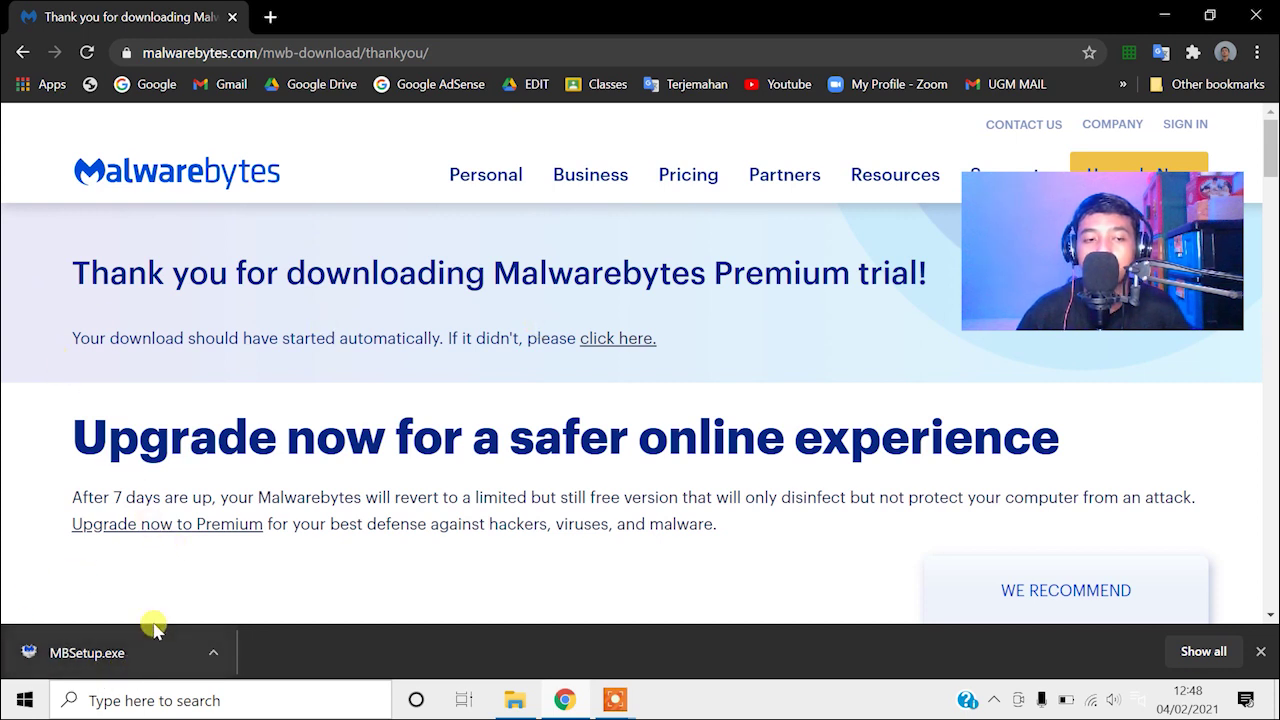
left_click(120, 651)
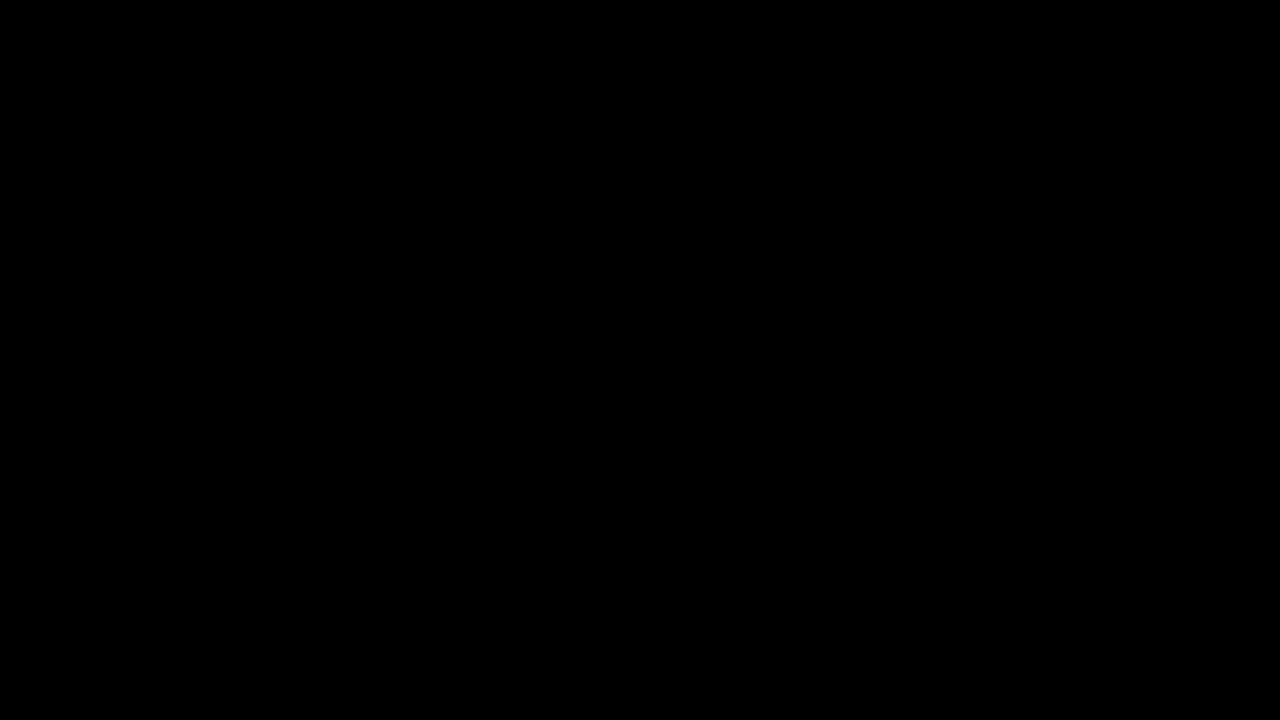
left_click(563, 480)
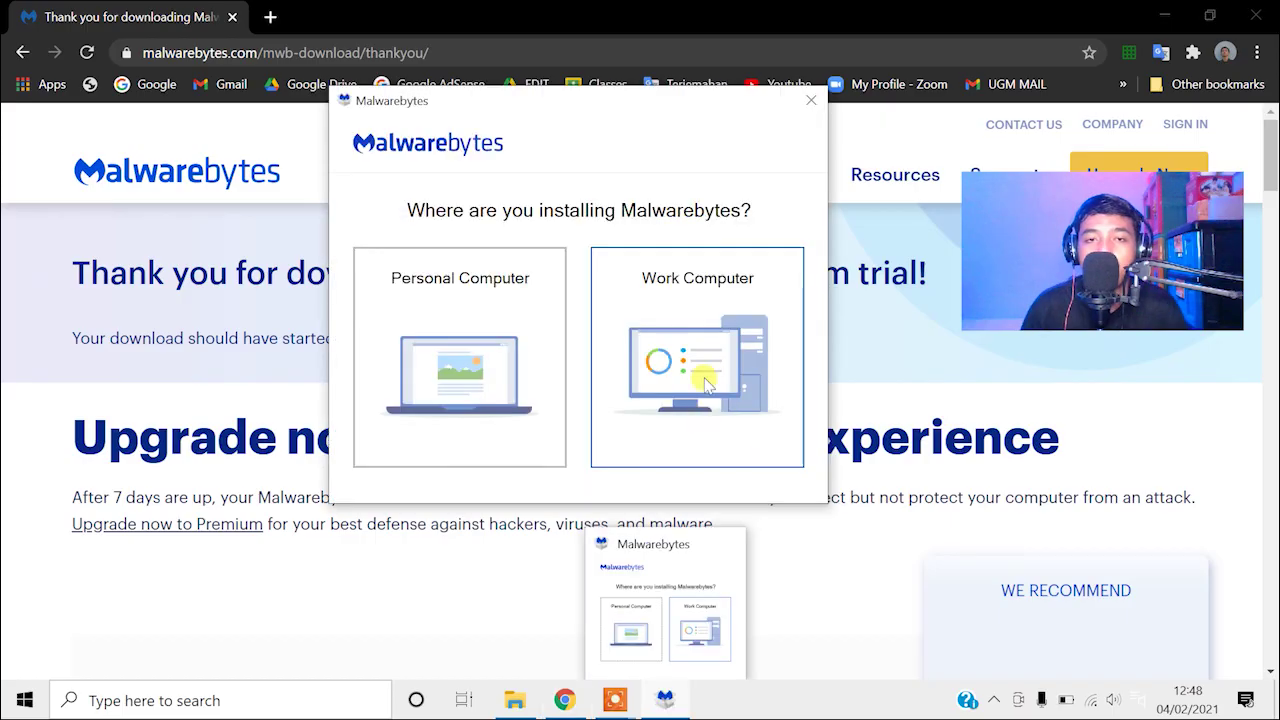
Step: Install Malwarebytes for a personal computer, skipping the Browser Guard extension and dismissing the welcome survey
left_click_drag(561, 116, 556, 201)
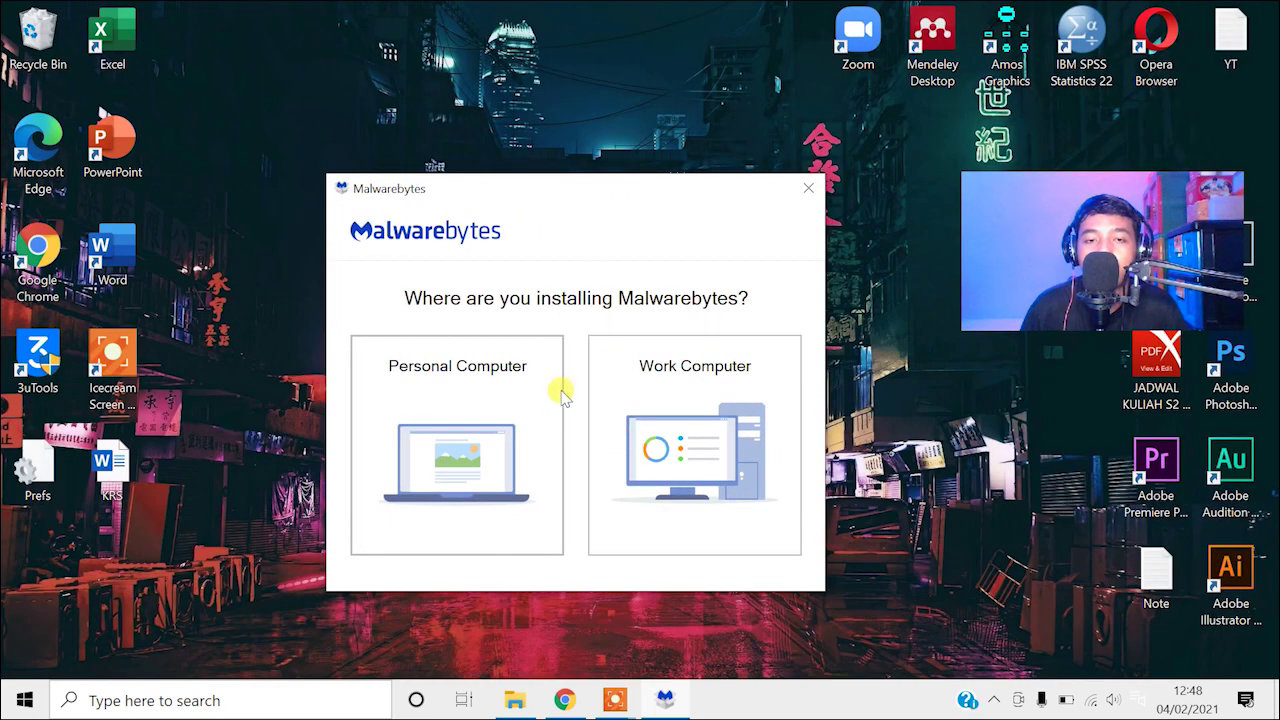
left_click(481, 440)
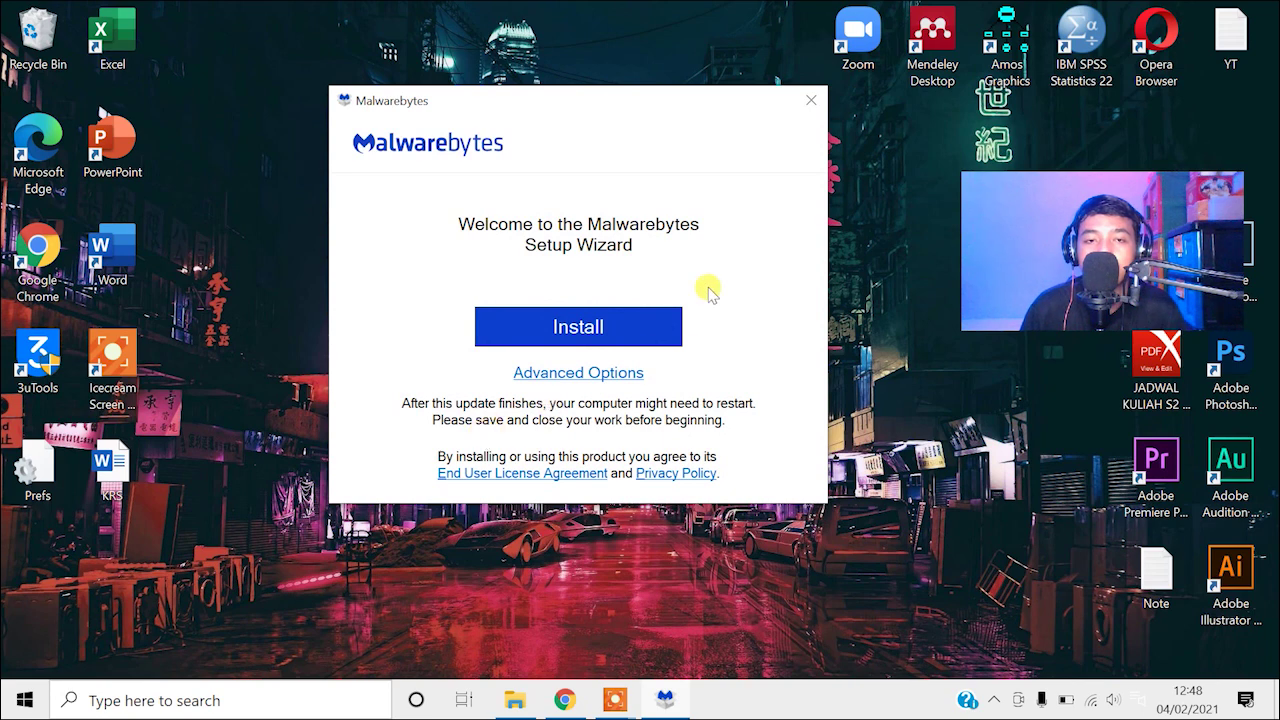
left_click(615, 330)
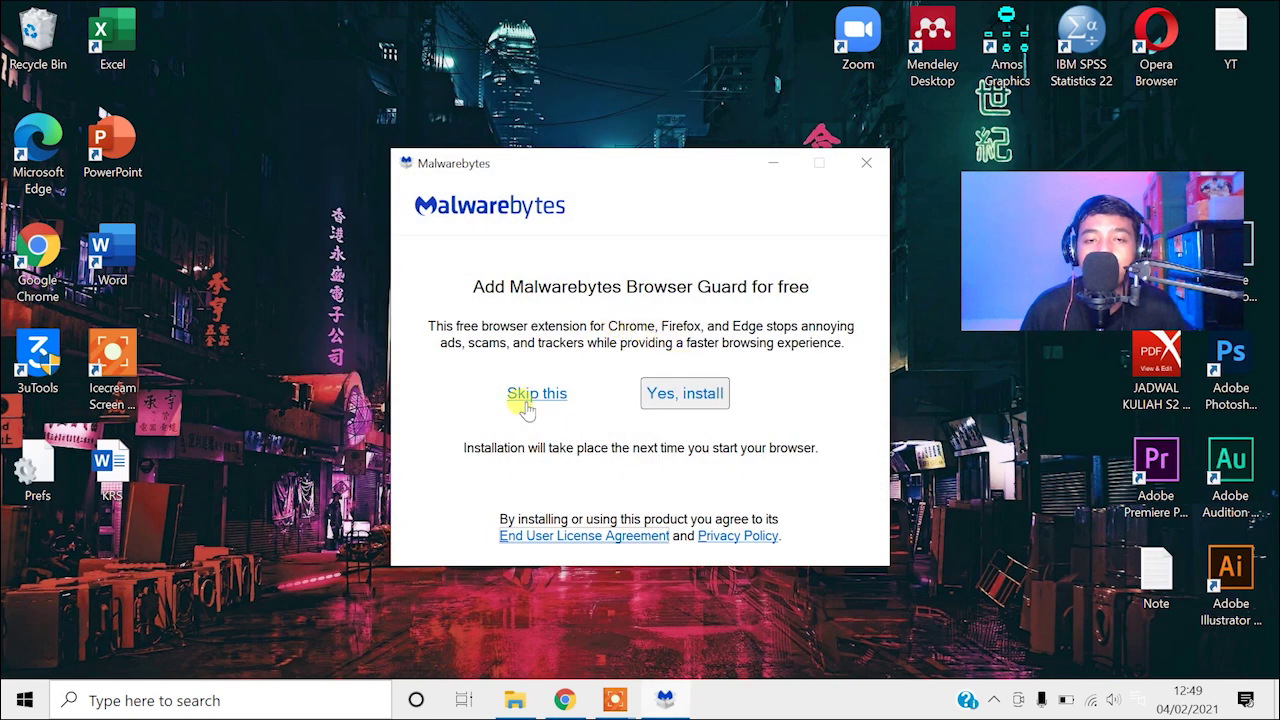
left_click(527, 397)
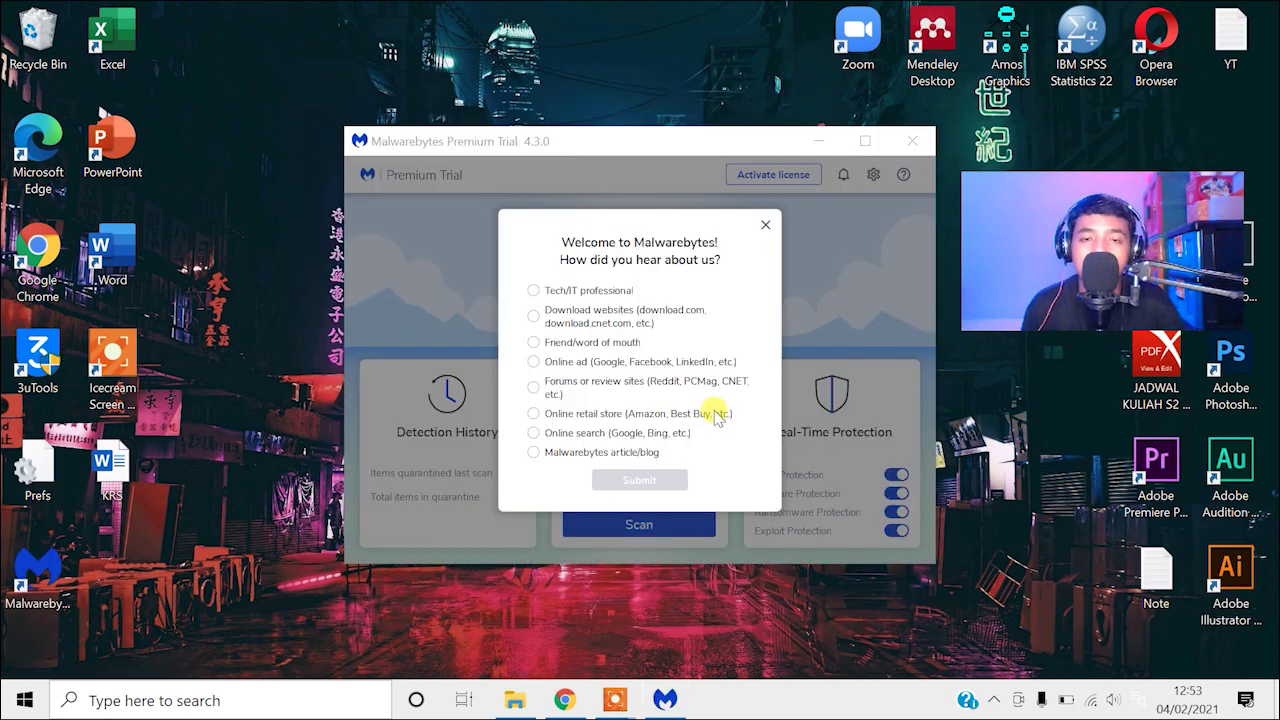
left_click(765, 226)
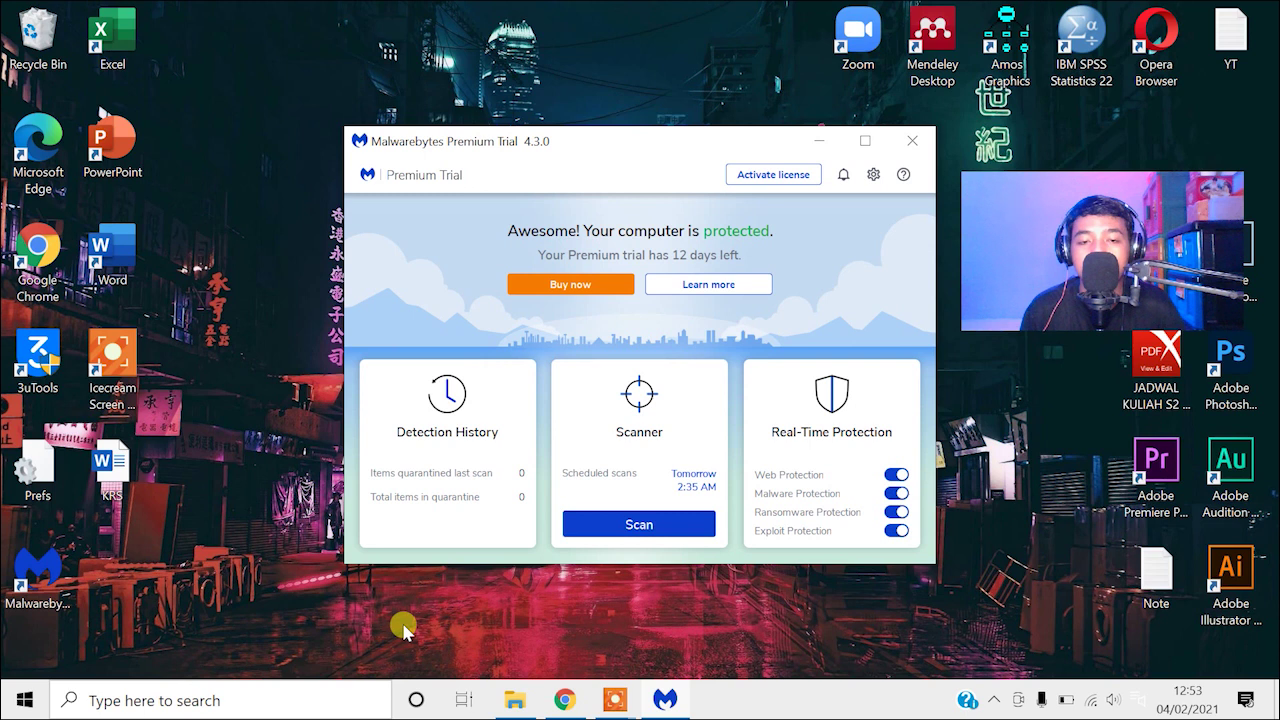
Step: Run a Malwarebytes threat scan and look through the list of detected items
left_click(657, 528)
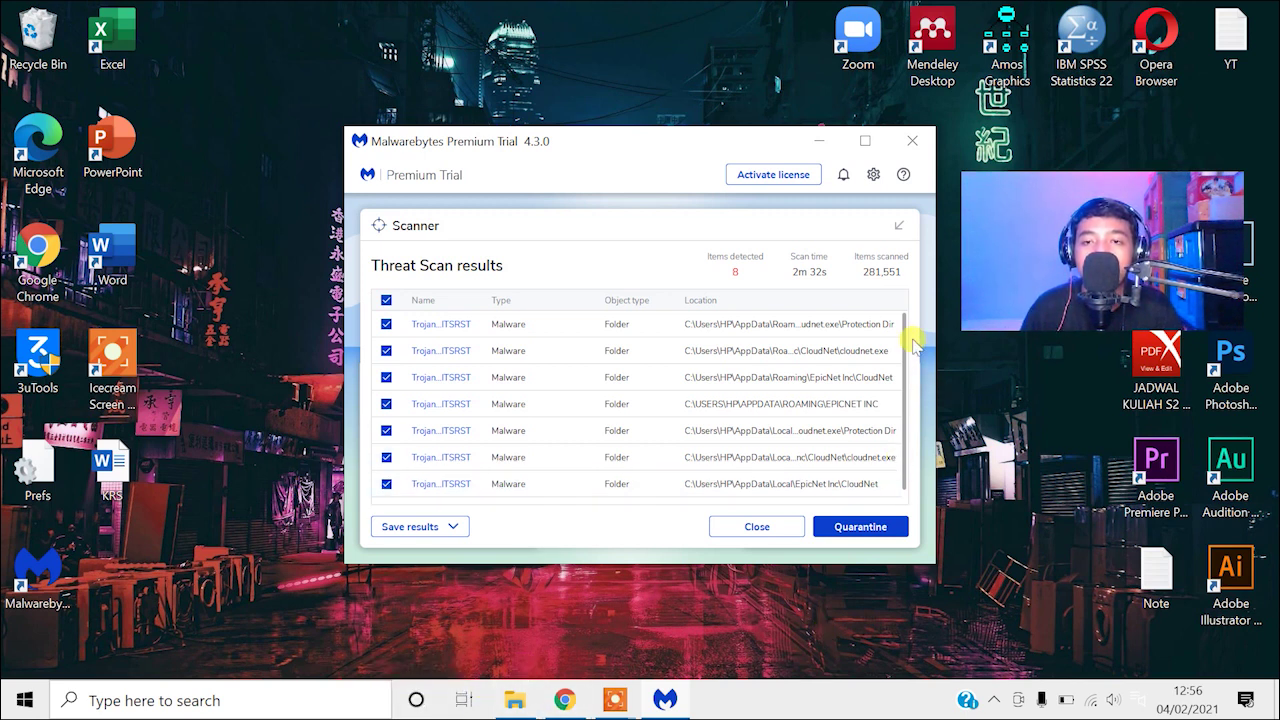
left_click_drag(905, 325, 900, 358)
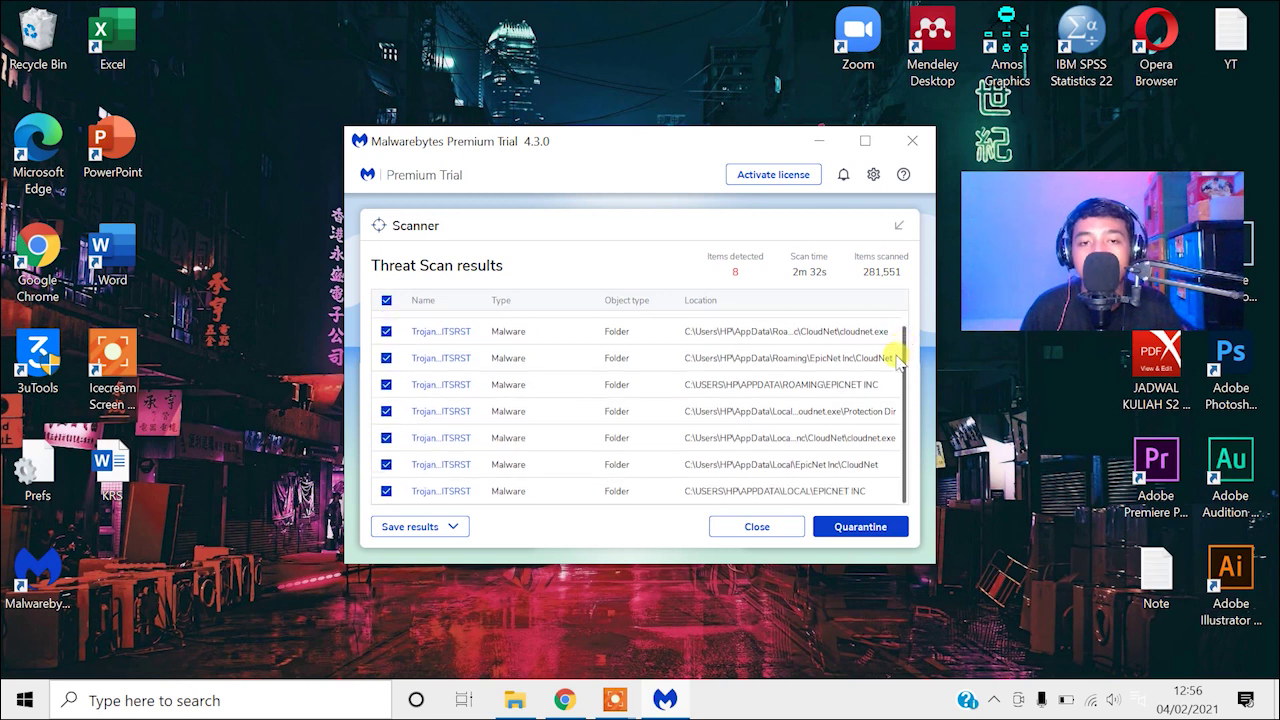
left_click_drag(898, 362, 898, 325)
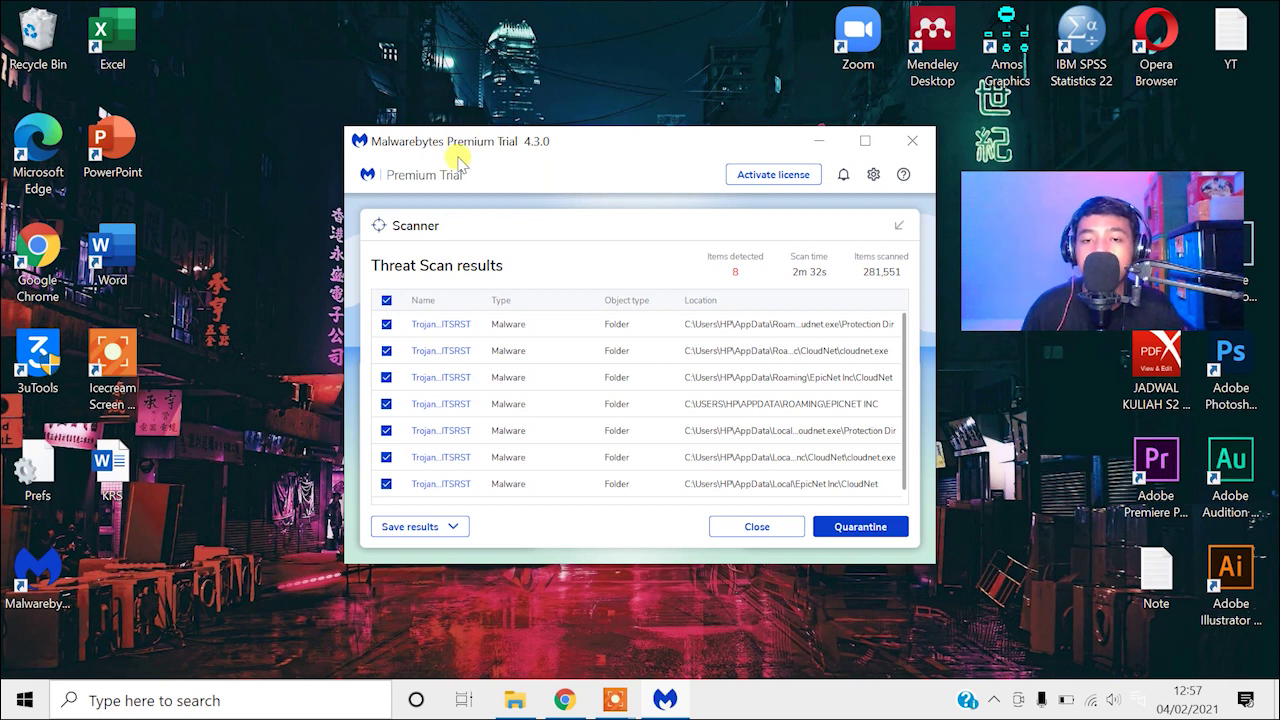
Step: Quarantine all the detected threats, finish the scan summary and close the Malwarebytes window
left_click(866, 531)
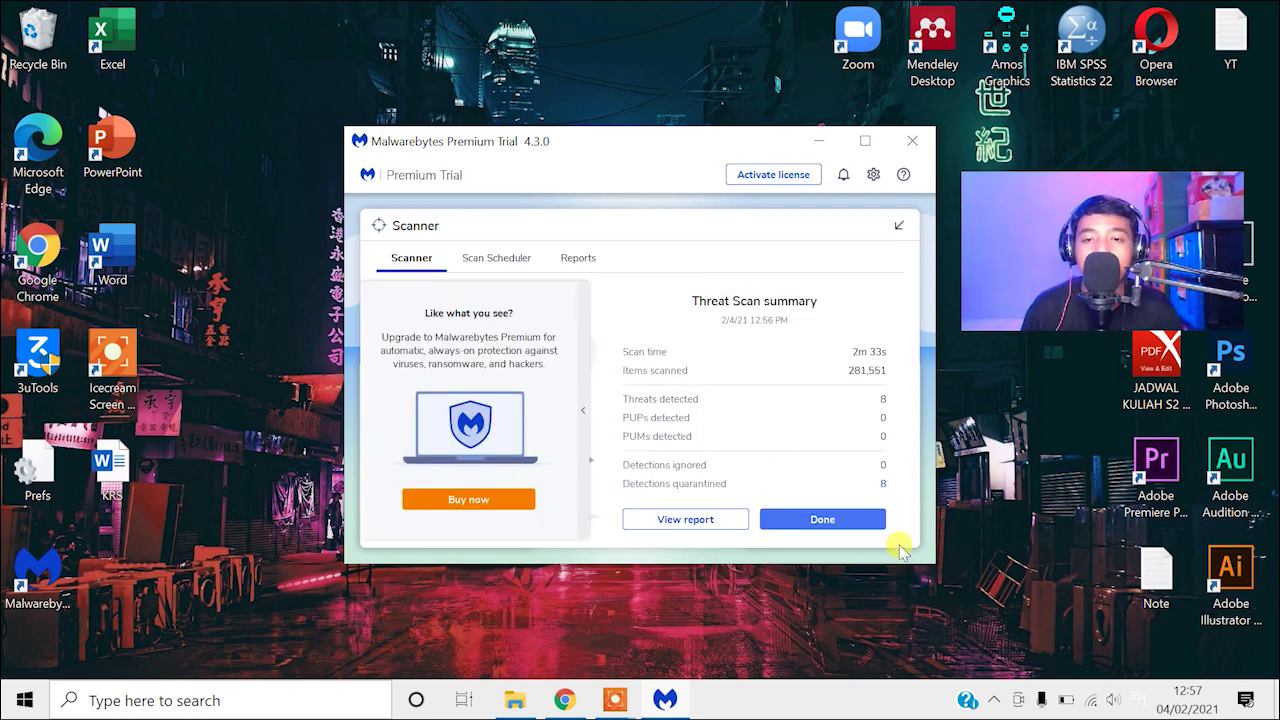
left_click(850, 528)
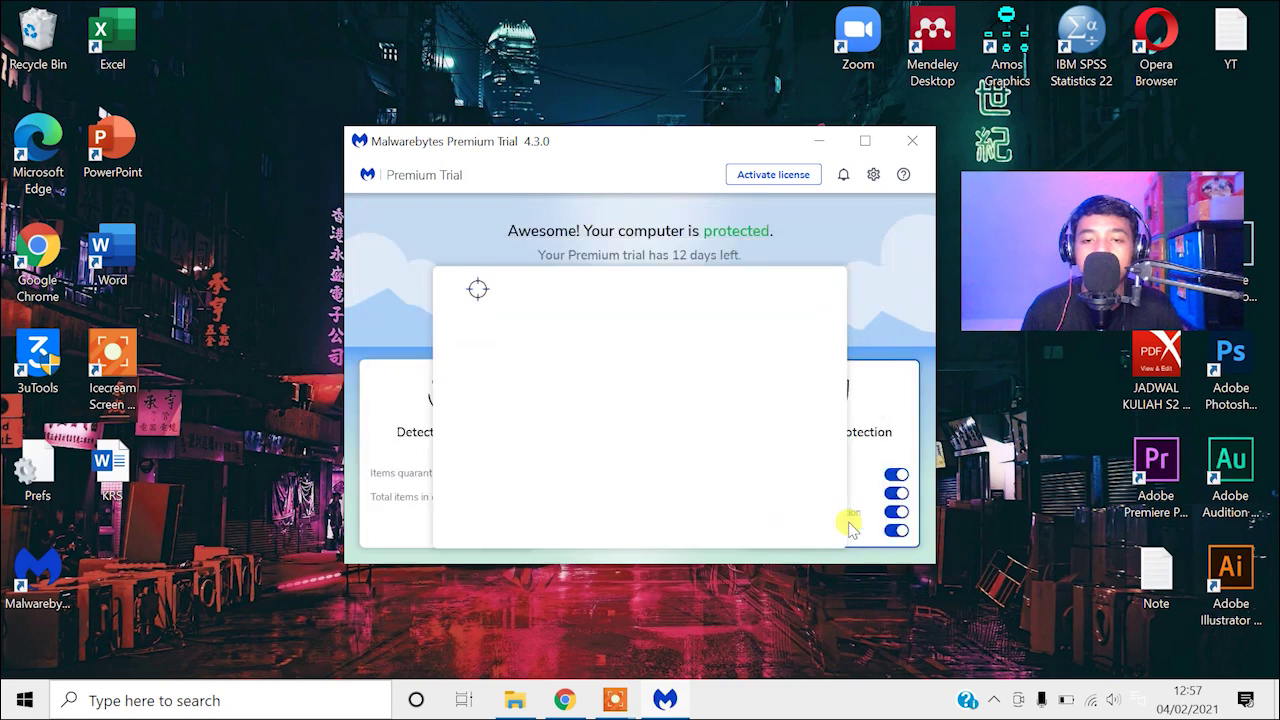
left_click(910, 143)
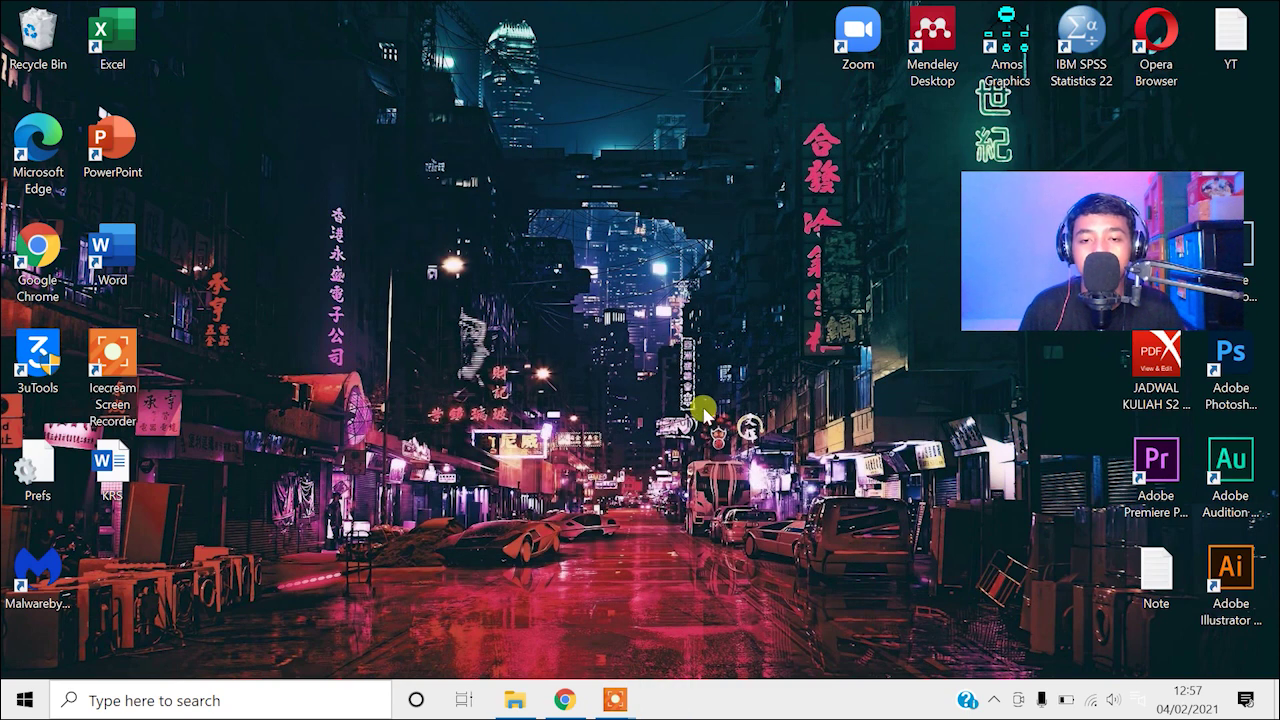
Step: Open Task Manager, look through the running apps and background processes for suspicious entries, and close it
right_click(756, 702)
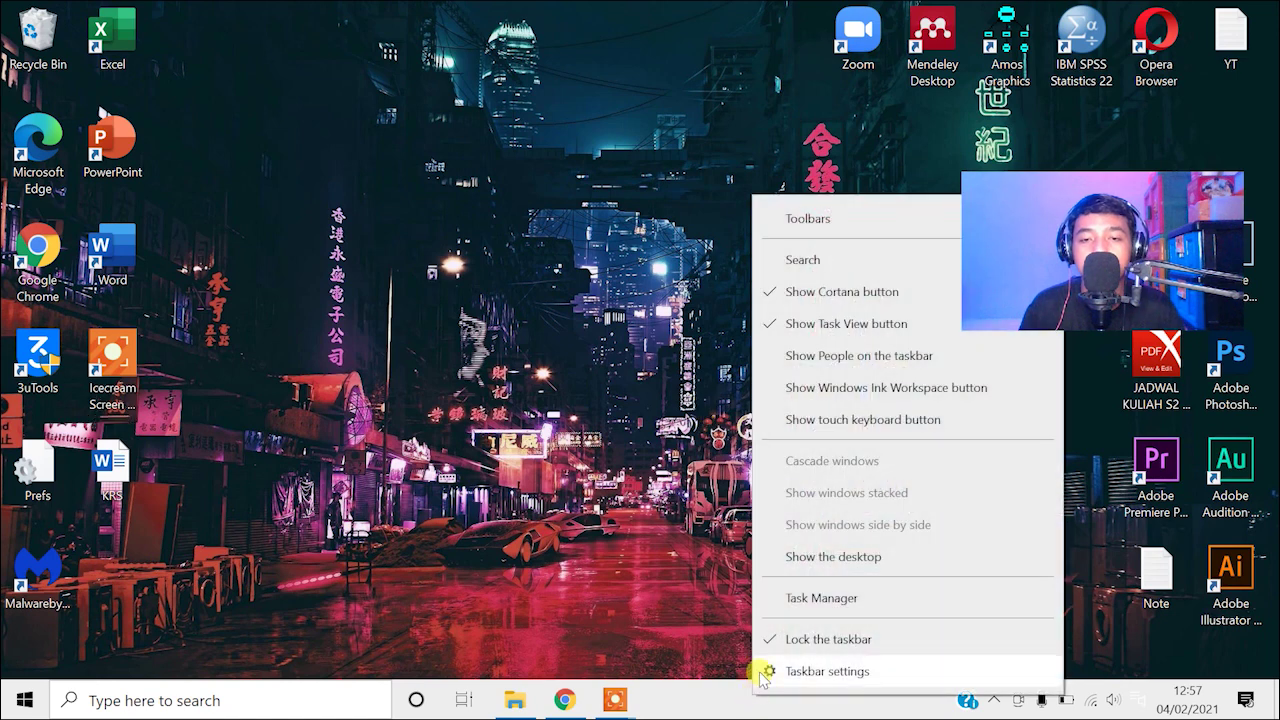
left_click(805, 597)
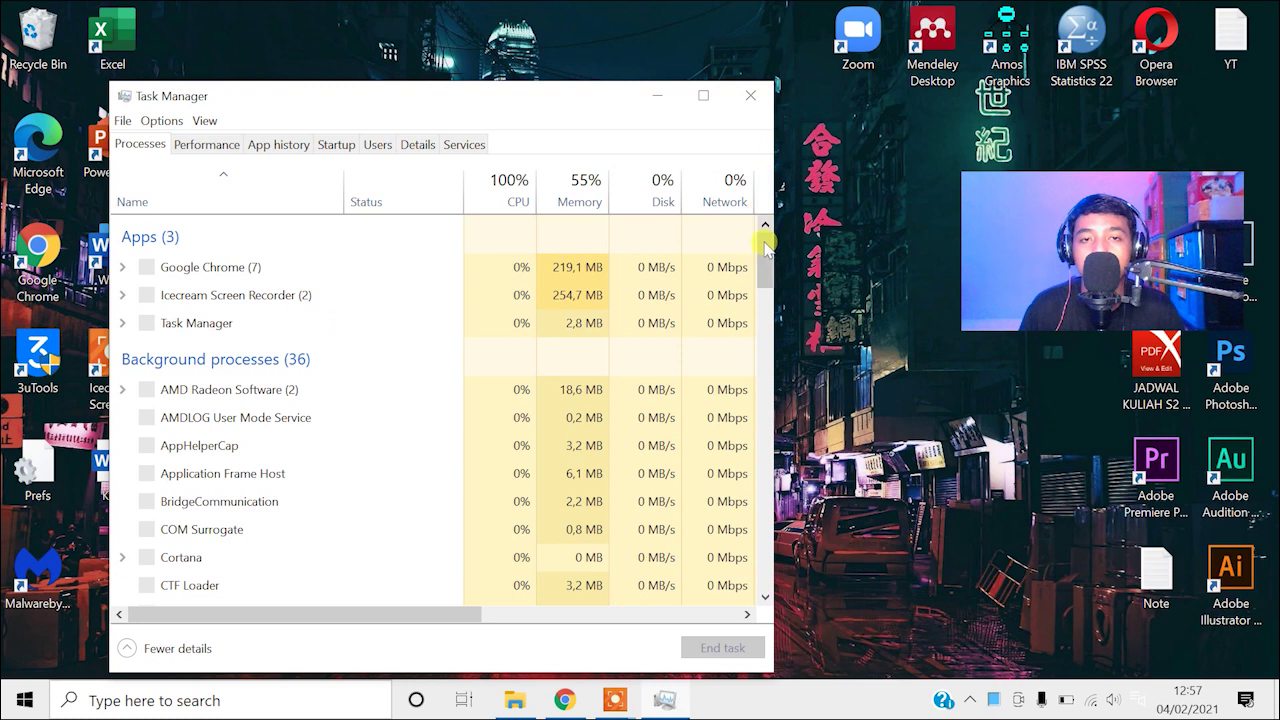
scroll(765, 256, "down", 4)
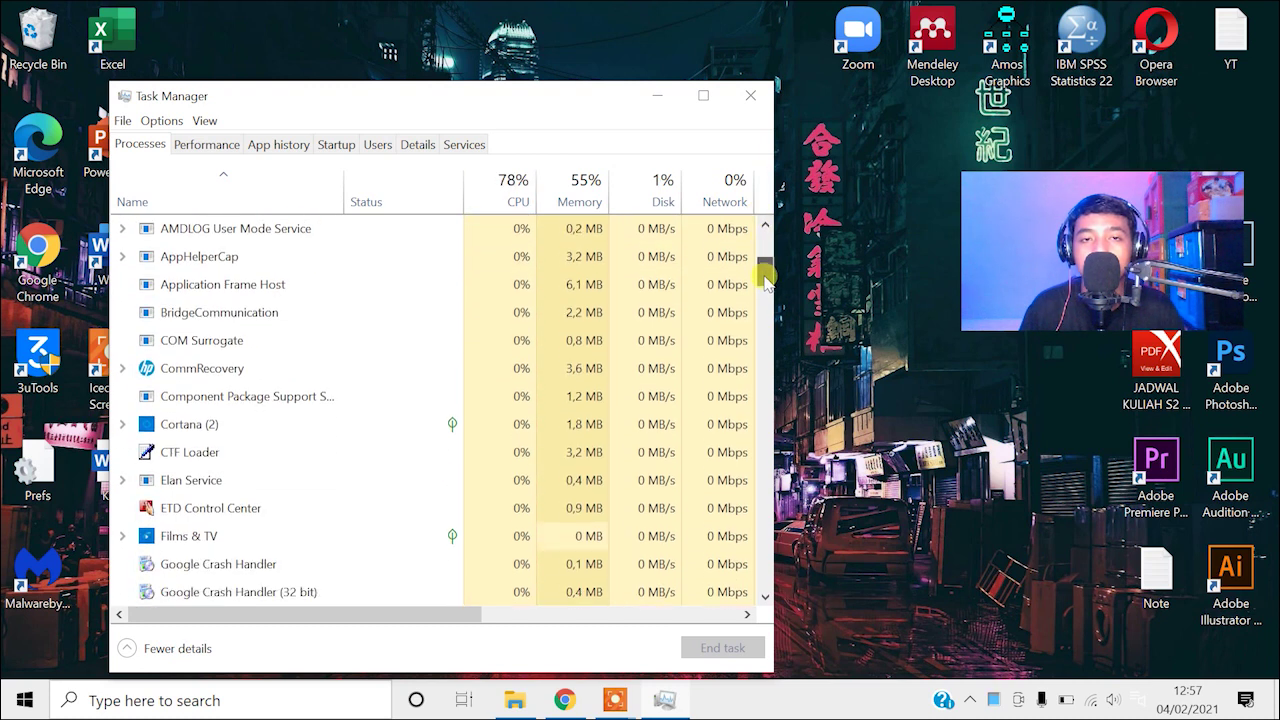
scroll(765, 256, "up", 4)
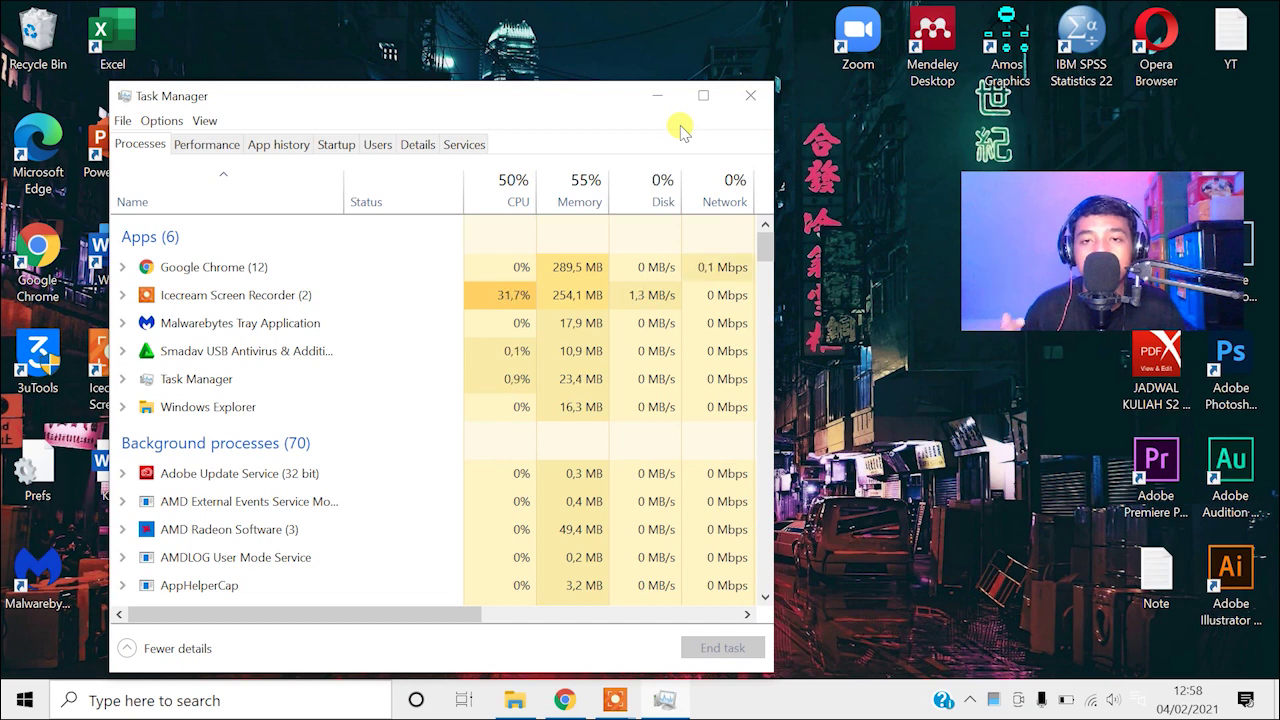
left_click(750, 95)
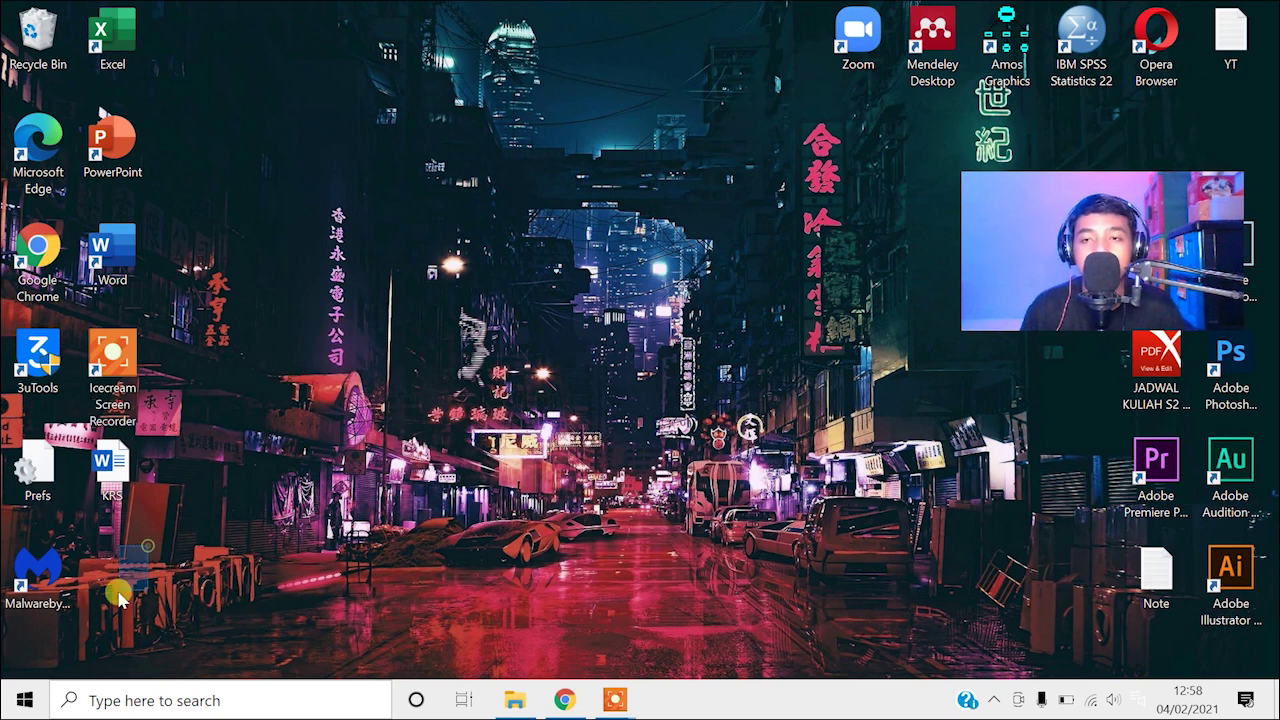
Step: Reopen Task Manager to recheck the running apps and close it again
left_click(38, 585)
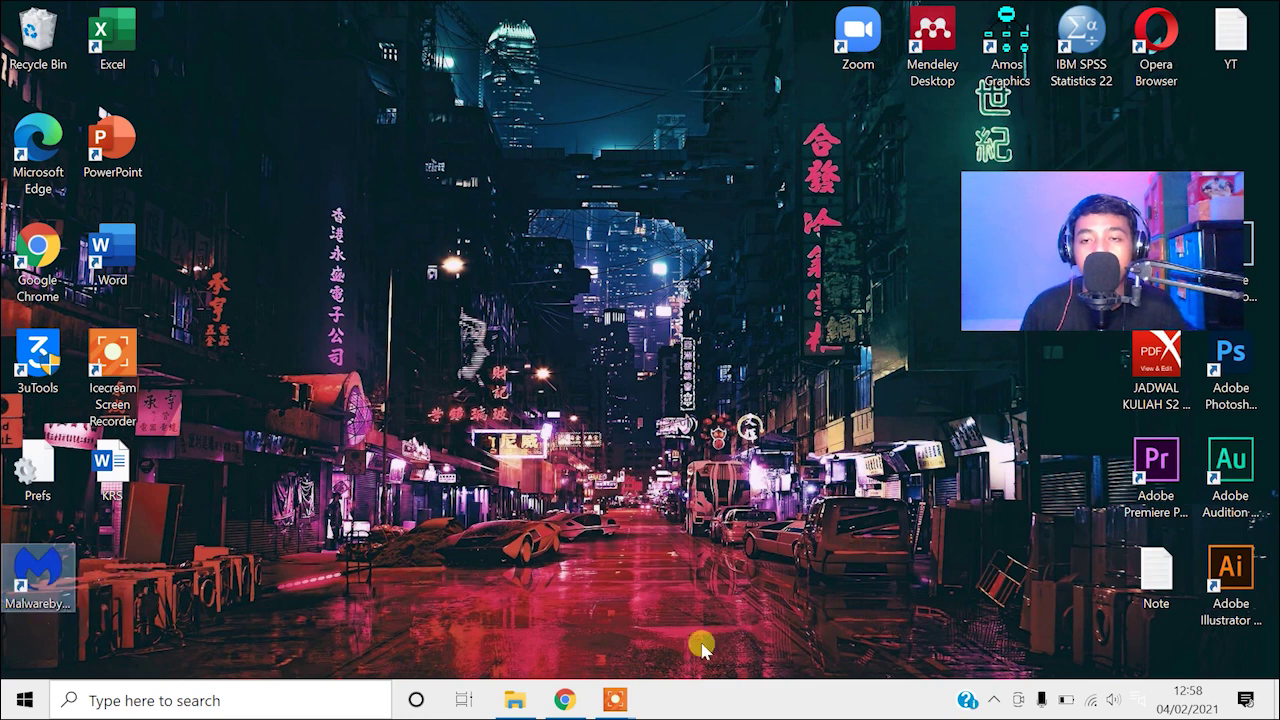
left_click(748, 712)
right_click(748, 712)
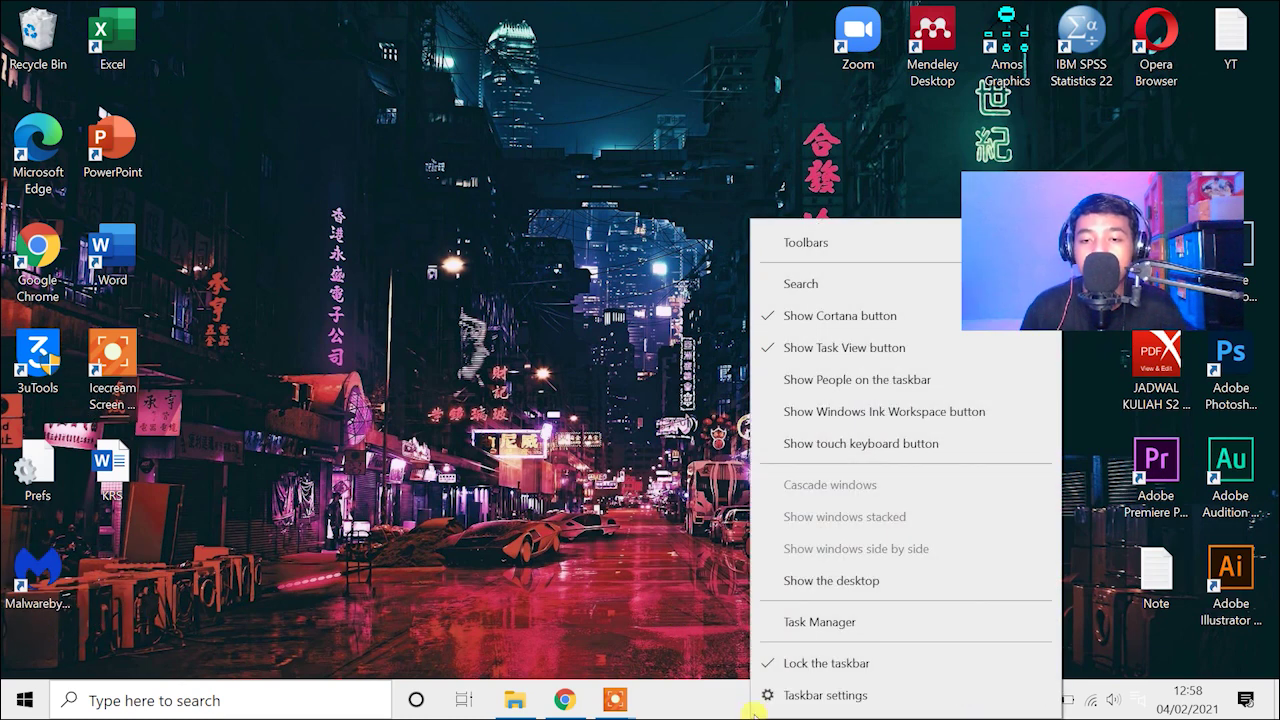
left_click(795, 624)
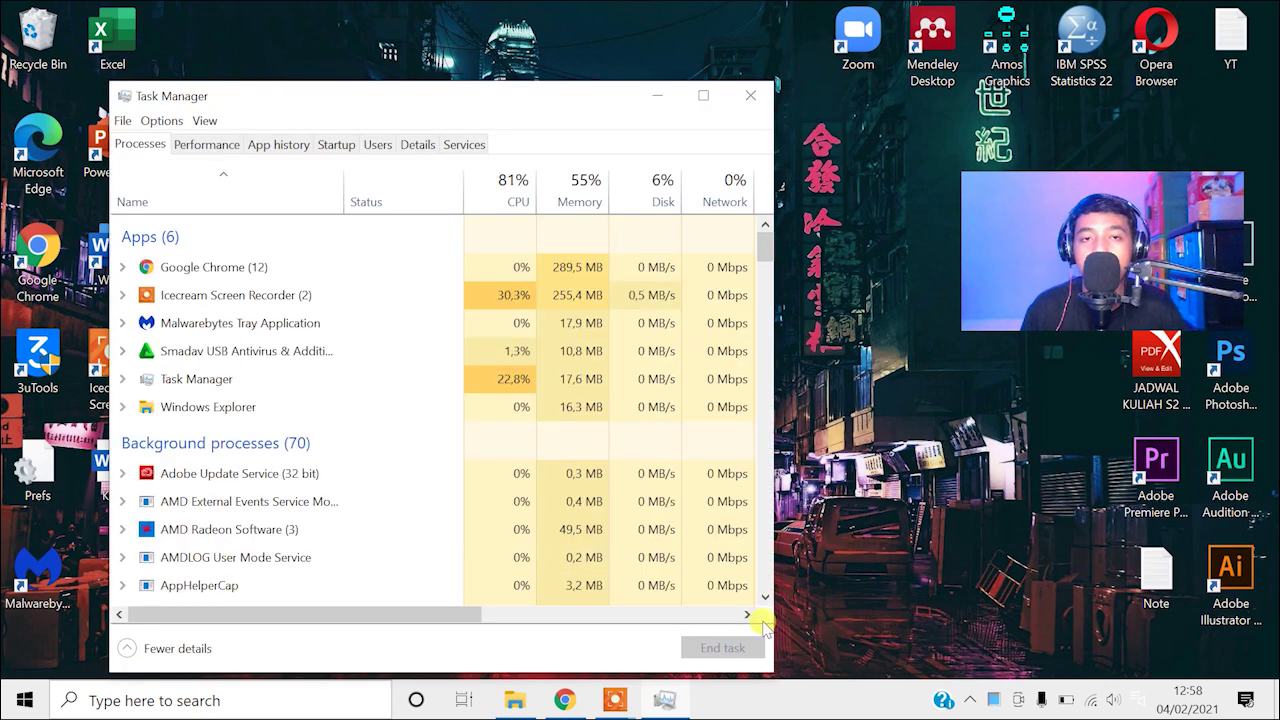
left_click(753, 96)
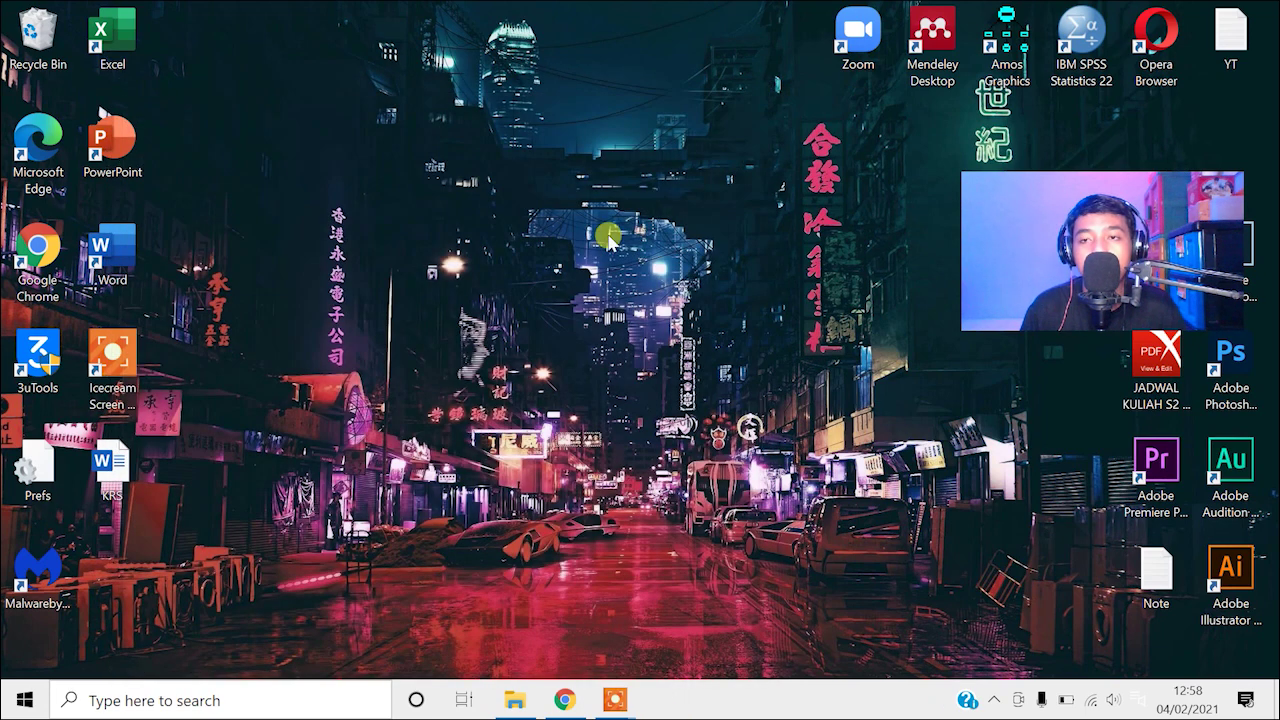
Step: Open Control Panel through Windows search, keep the Category view and open the list for uninstalling programs
left_click(158, 701)
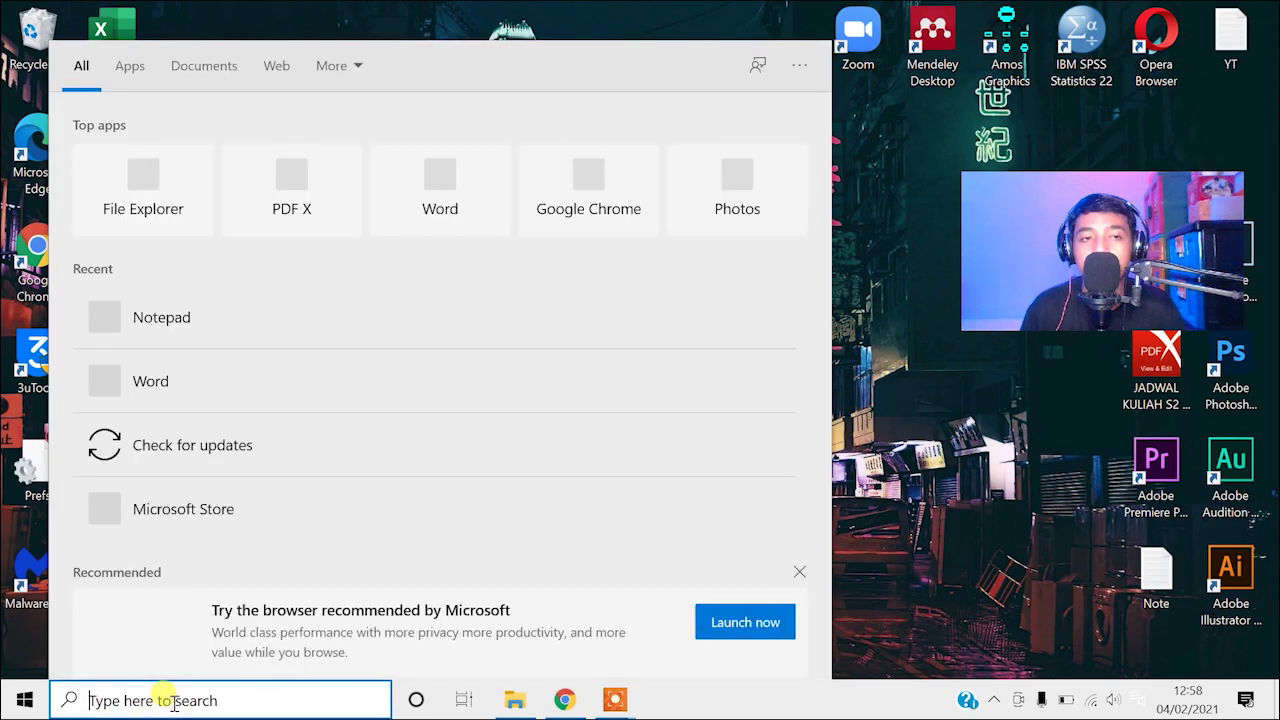
left_click(1020, 403)
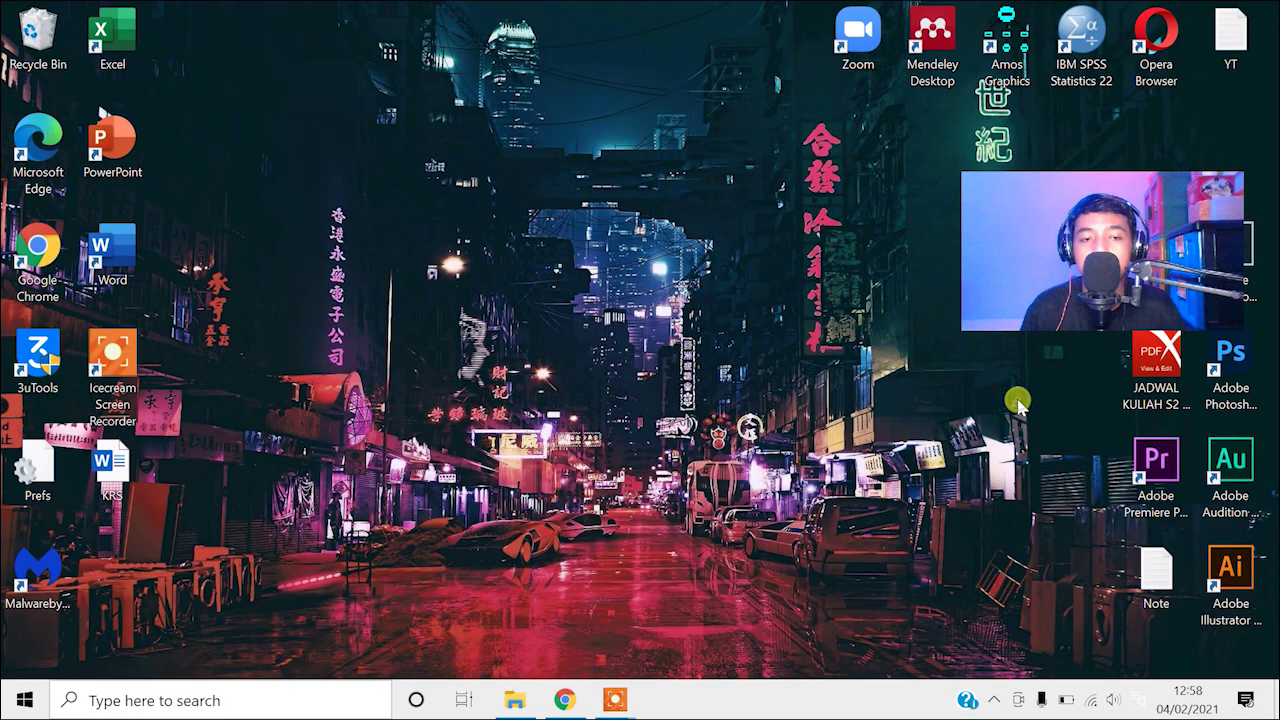
left_click(231, 705)
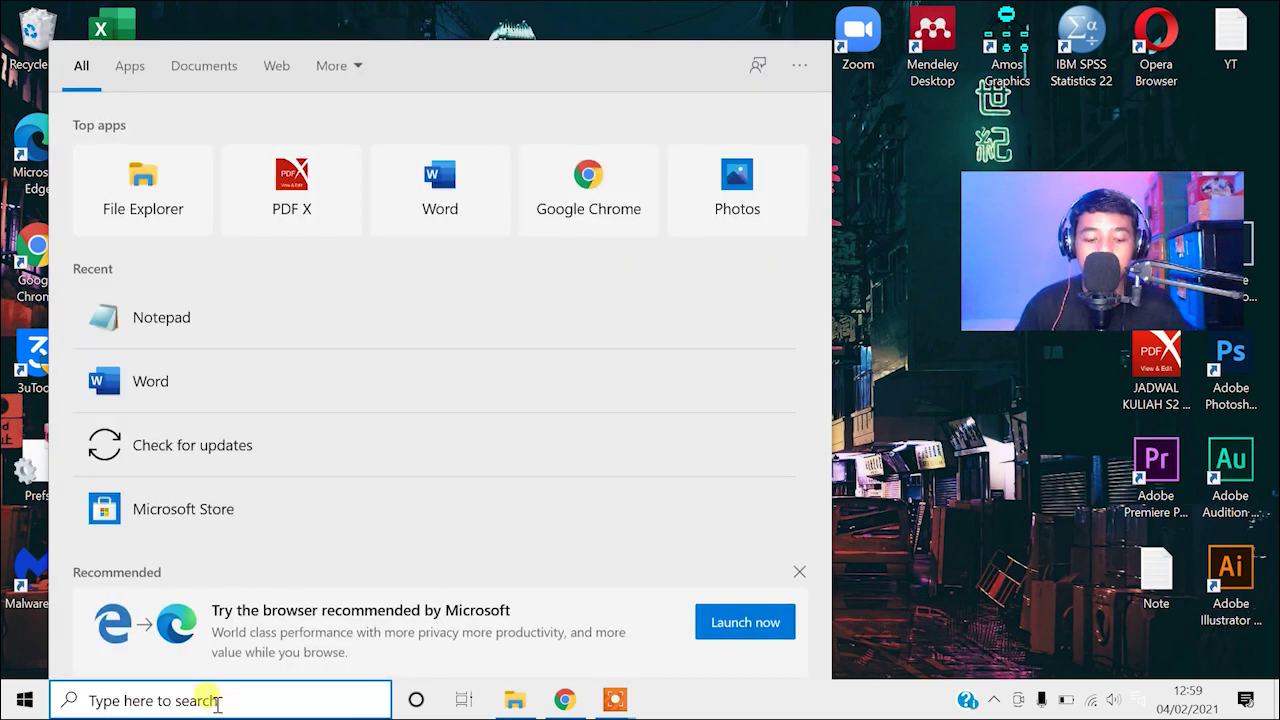
type("co")
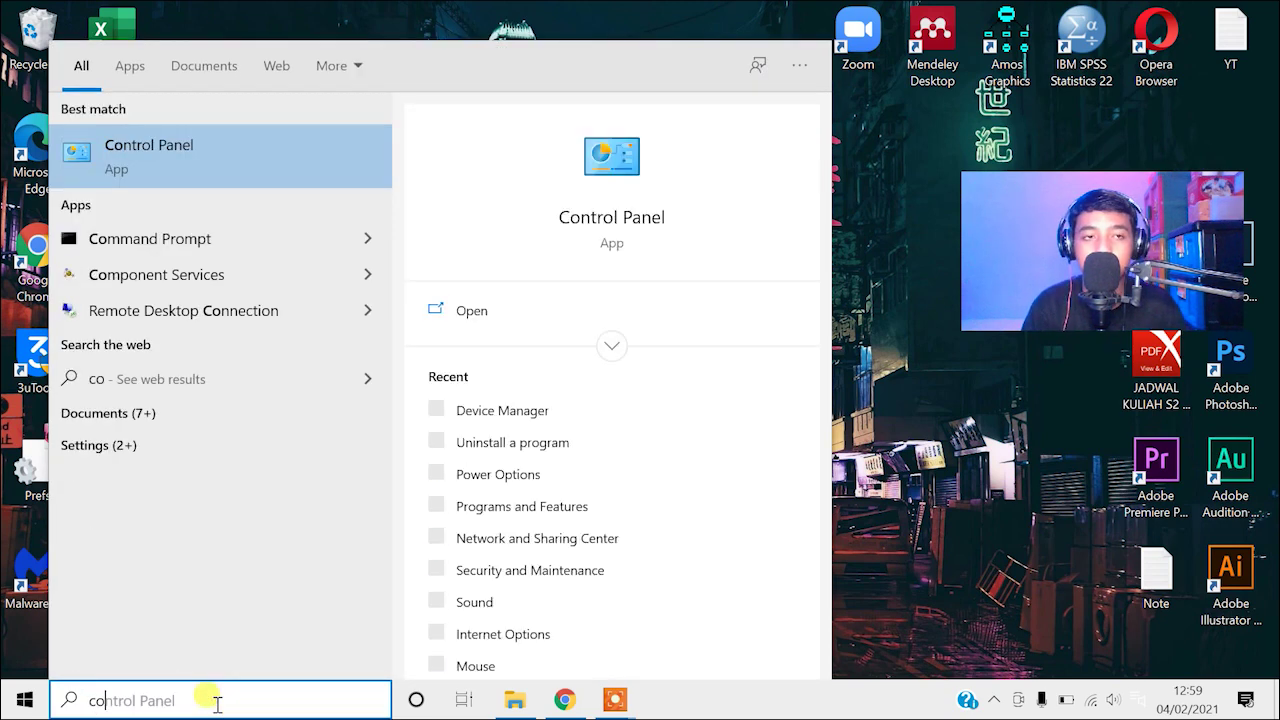
left_click(168, 160)
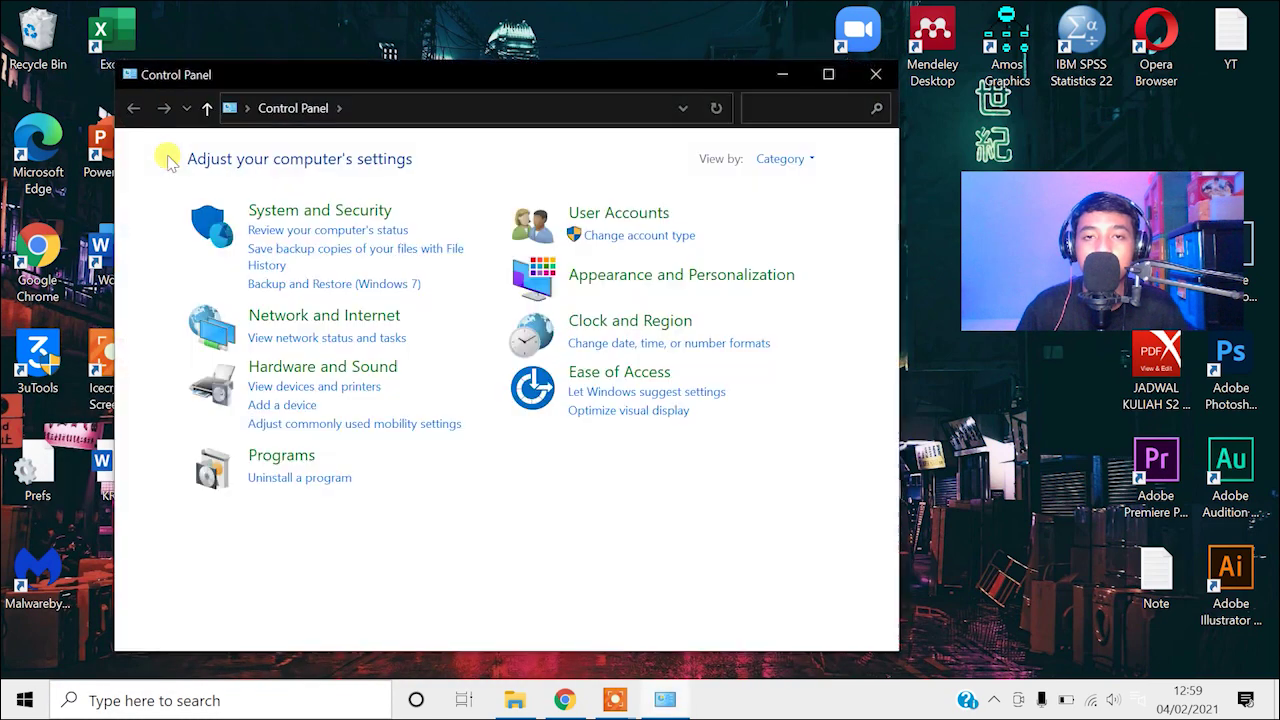
left_click(800, 160)
left_click(782, 184)
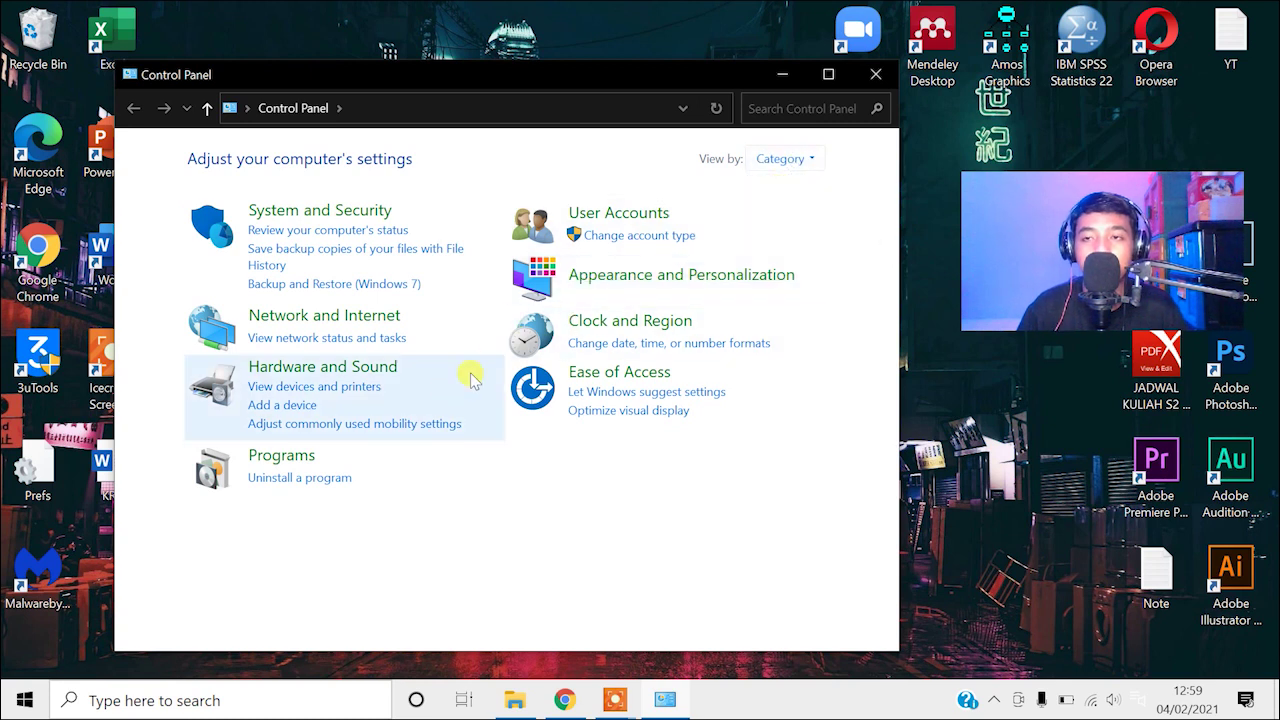
left_click(305, 479)
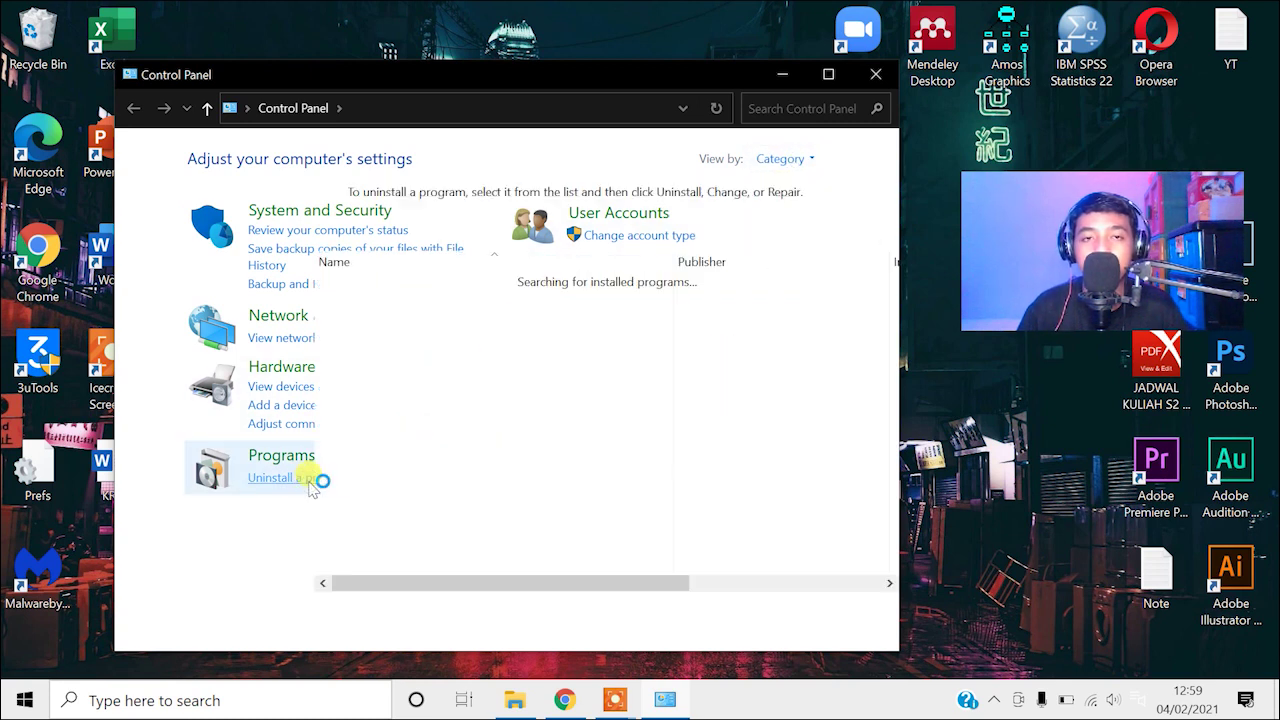
Step: Uninstall Malwarebytes version 4.3.0.98 with all its components, and close the browser showing the uninstall survey
left_click_drag(880, 295, 880, 387)
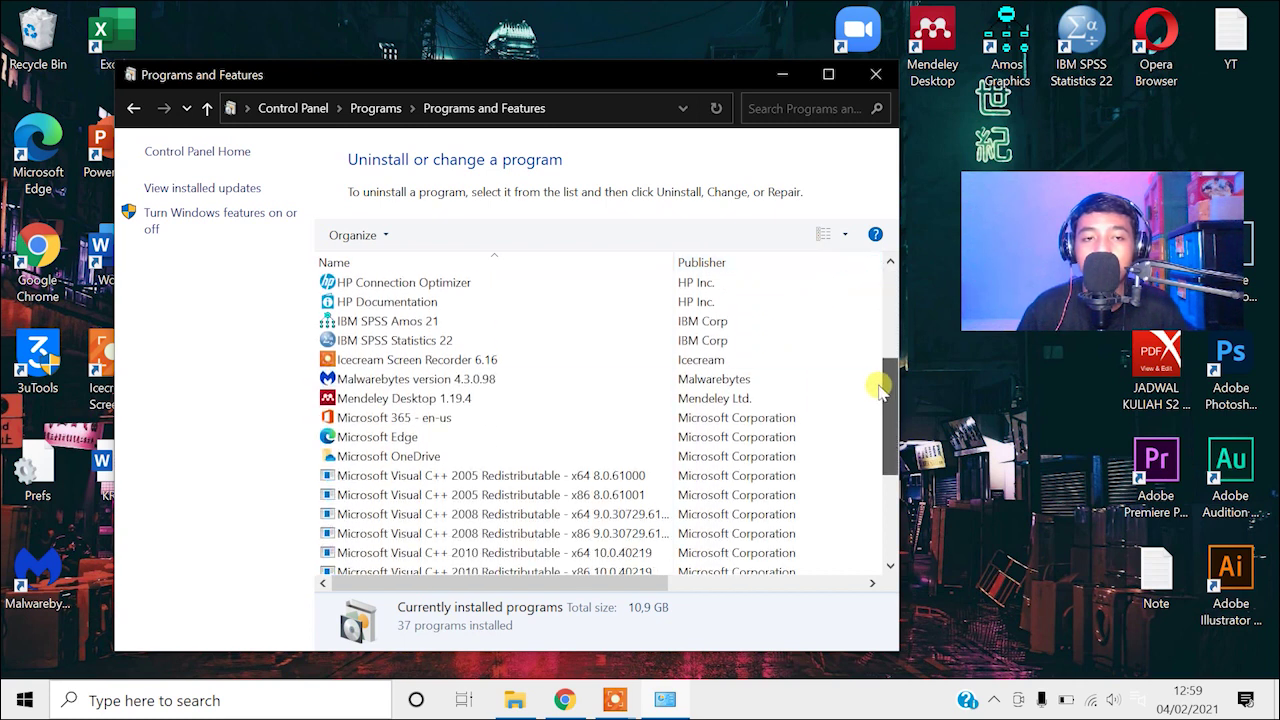
left_click(519, 384)
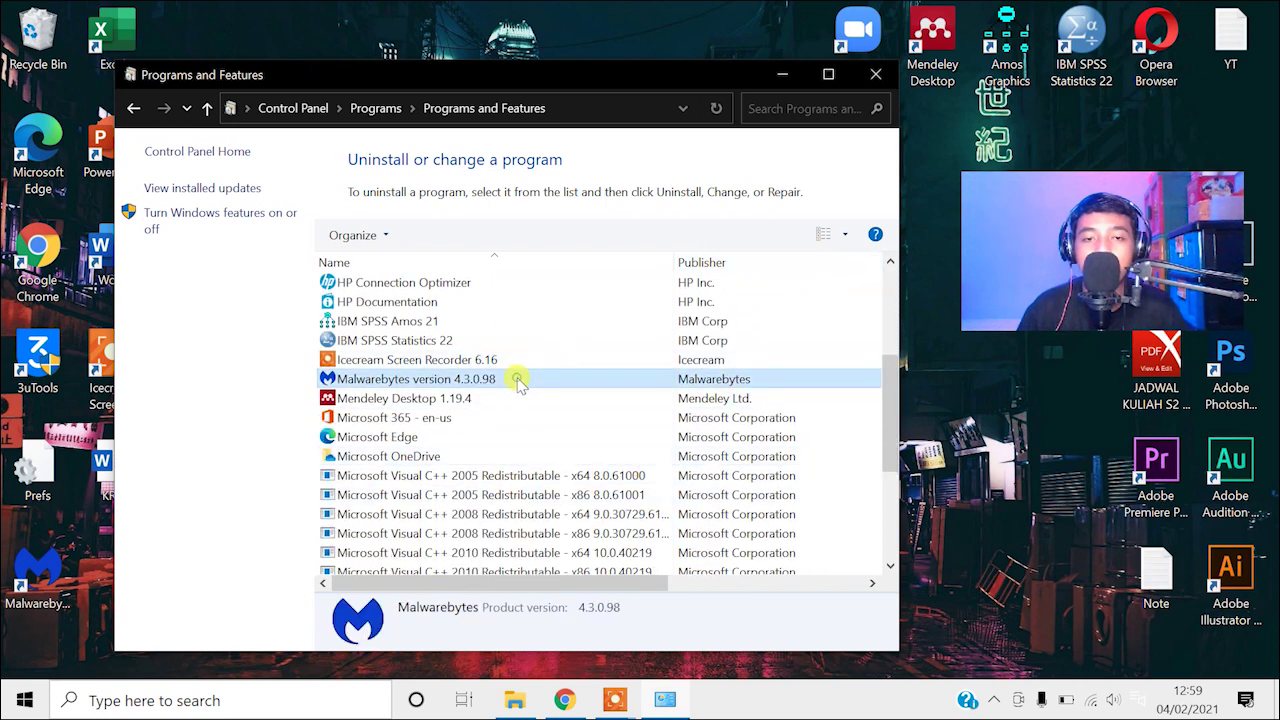
right_click(519, 385)
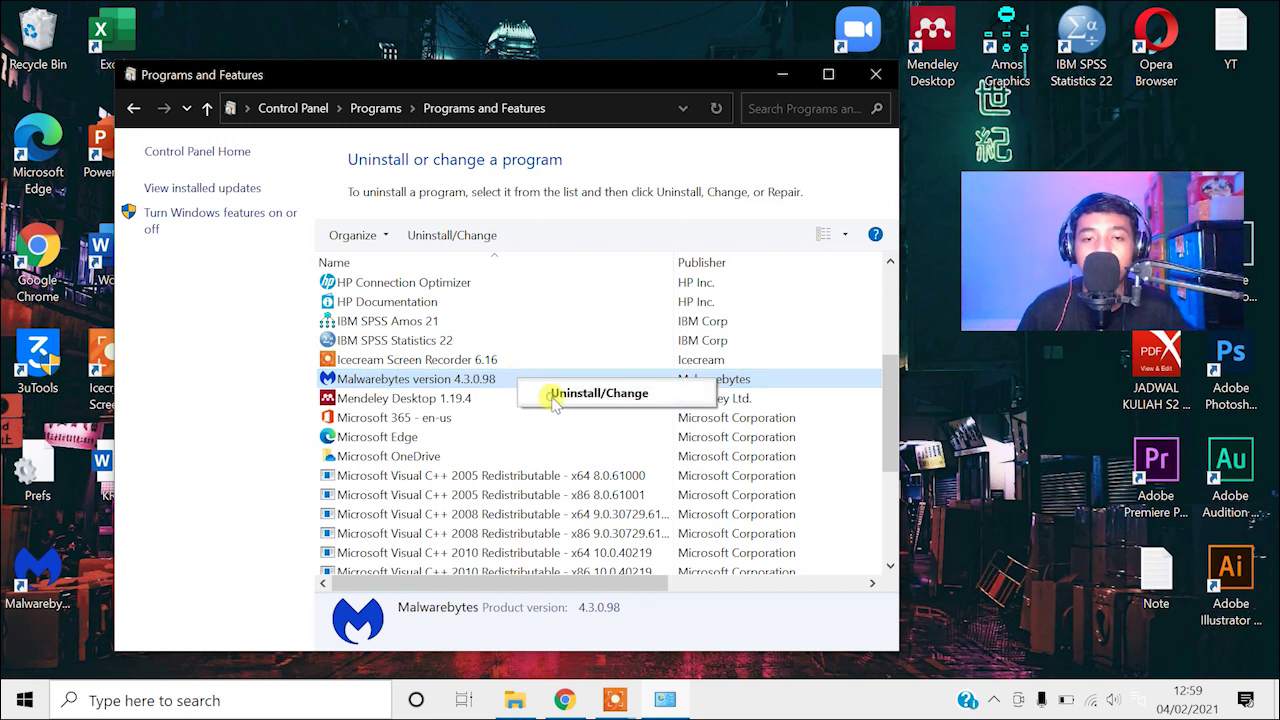
left_click(556, 395)
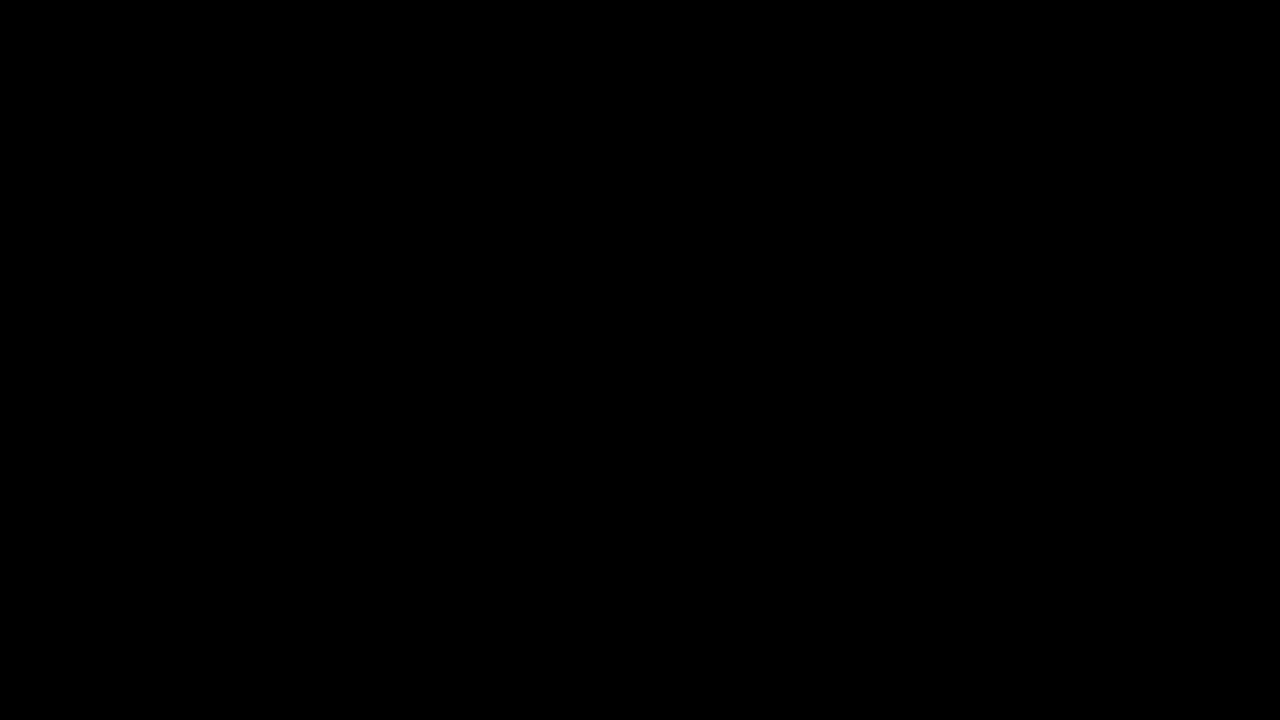
left_click(586, 466)
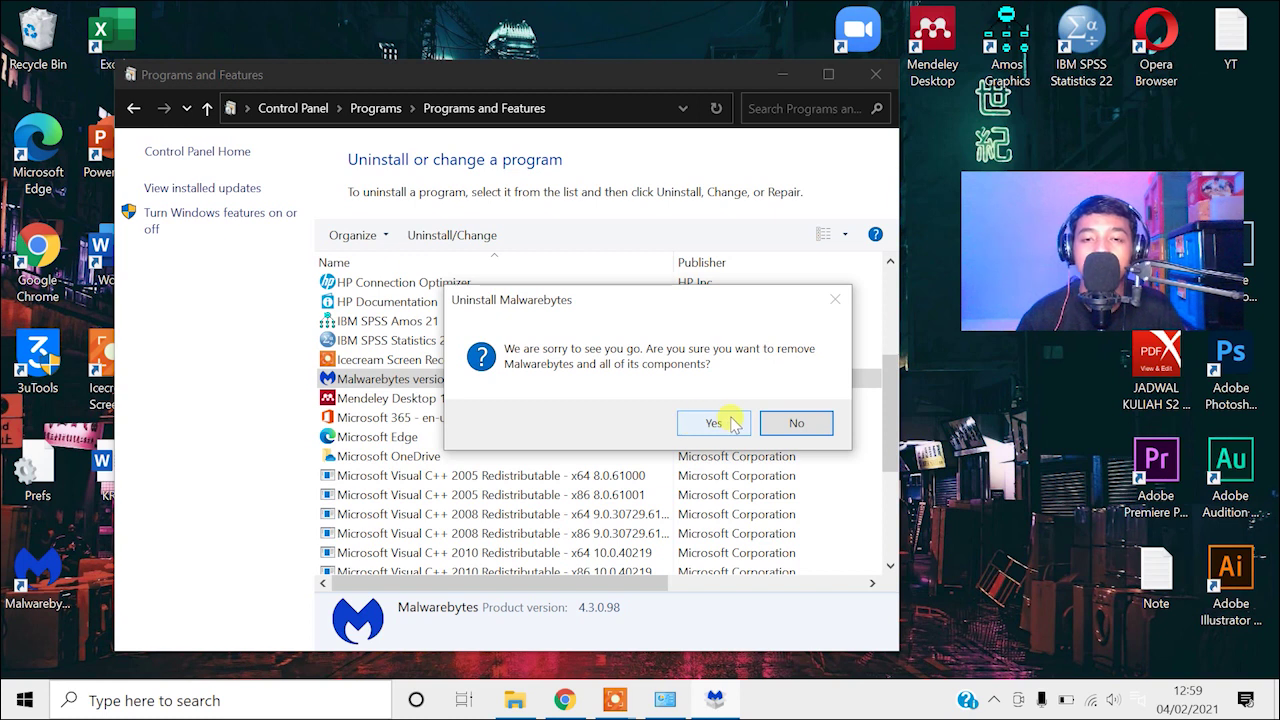
left_click(733, 424)
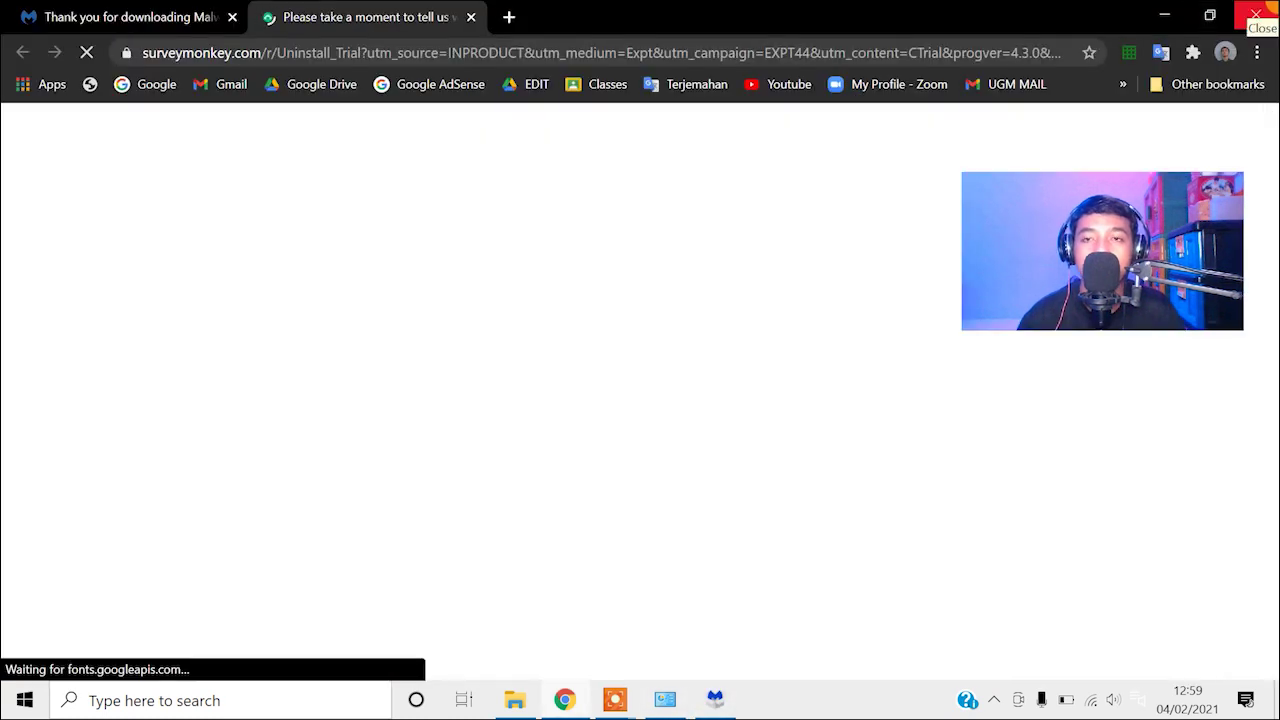
left_click(1256, 14)
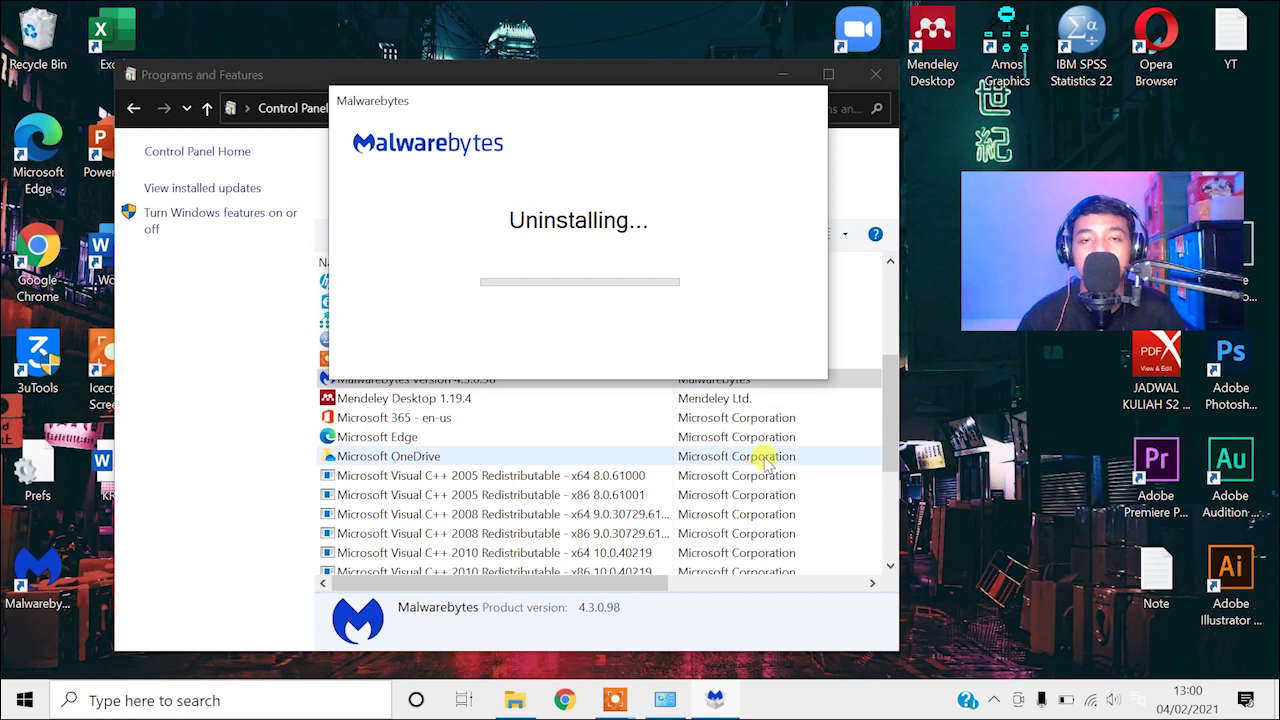